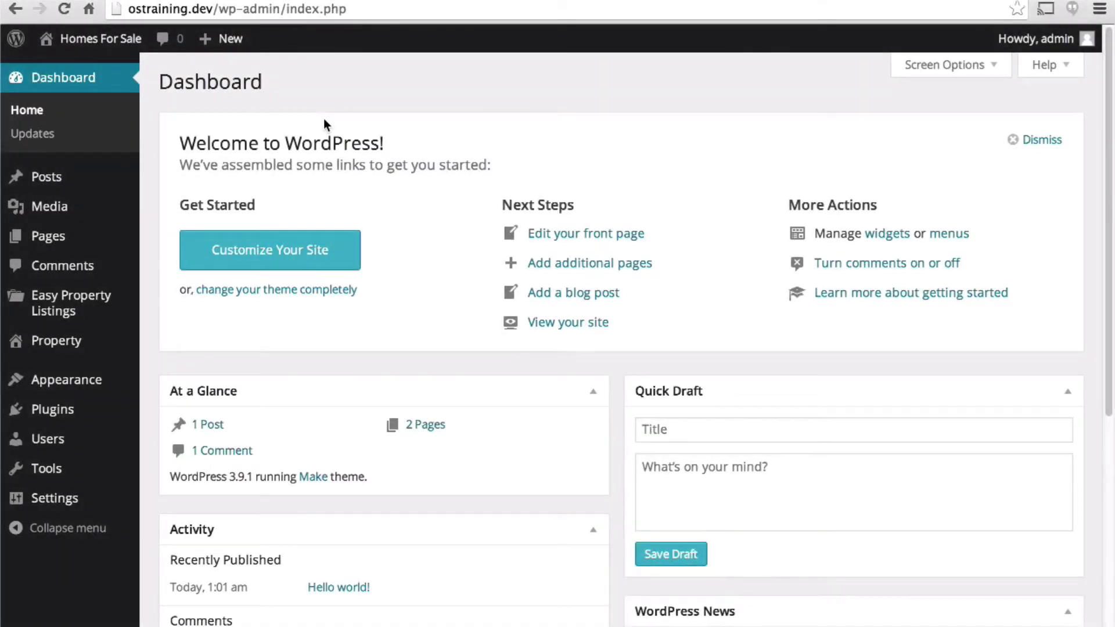
- Open the property City terms, then go to the empty All Listings page
{"action": "mouse_move", "coordinate": [100, 342]}
{"action": "left_click", "coordinate": [162, 390]}
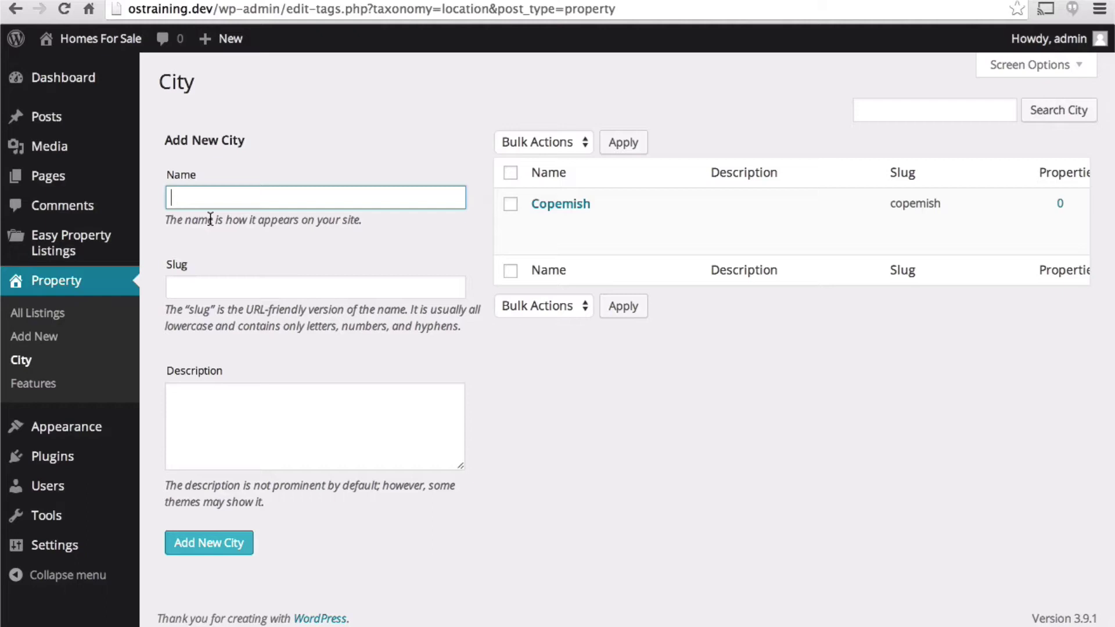
{"action": "left_click", "coordinate": [94, 321]}
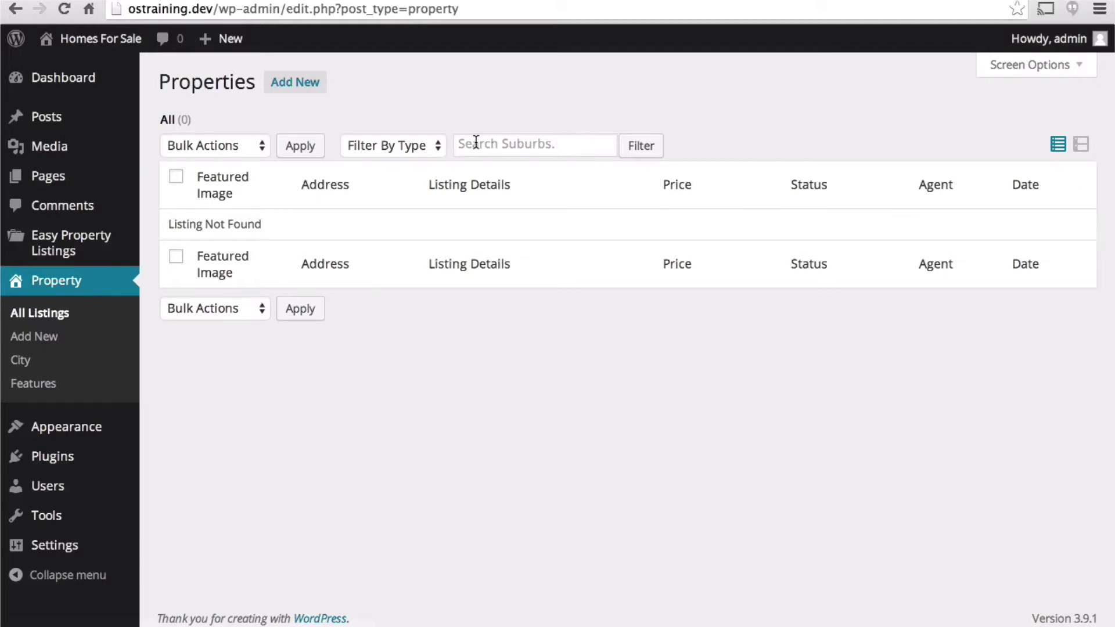
{"action": "left_click", "coordinate": [281, 83]}
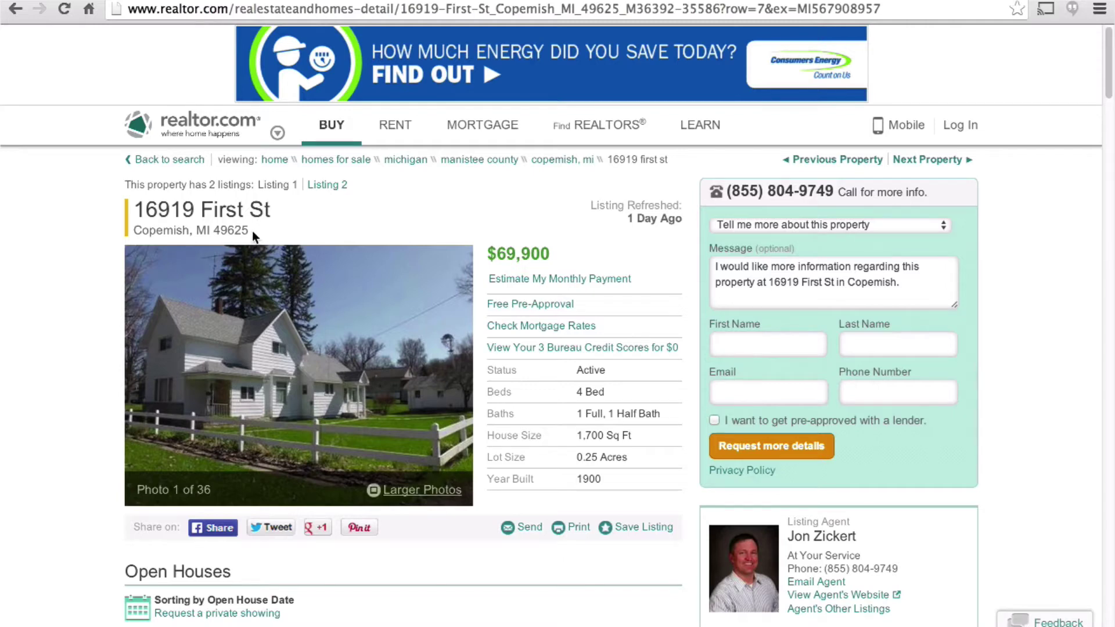
{"action": "left_click_drag", "start_coordinate": [211, 231], "coordinate": [139, 210]}
{"action": "key", "text": "ctrl+c"}
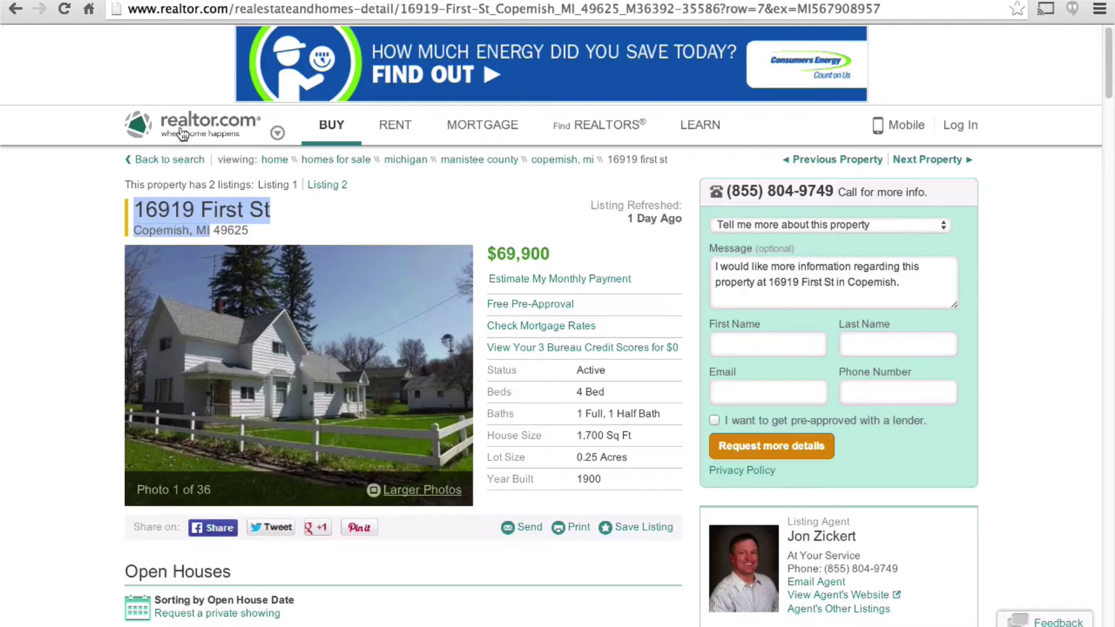
{"action": "key", "text": "ctrl+Tab"}
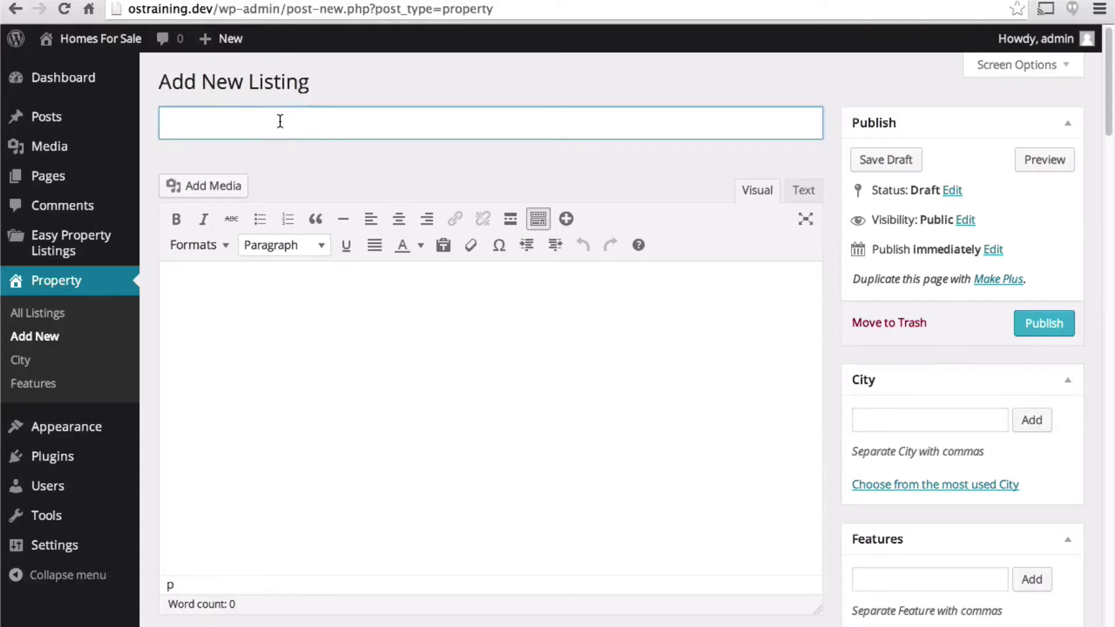
{"action": "key", "text": "ctrl+v"}
{"action": "type", "text": "49625"}
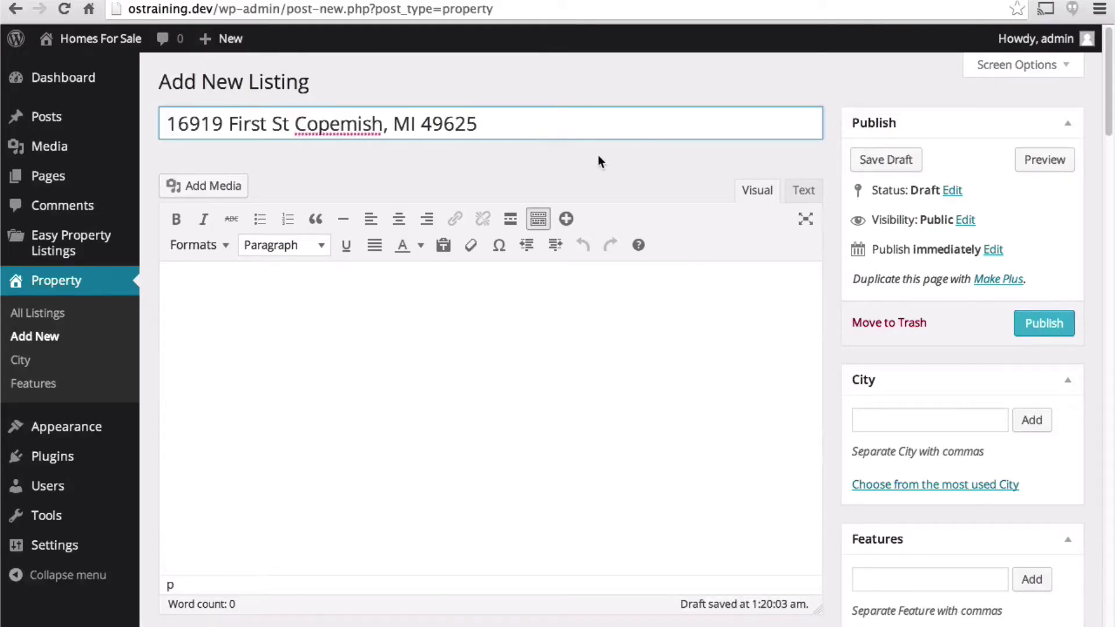
{"action": "left_click", "coordinate": [606, 304]}
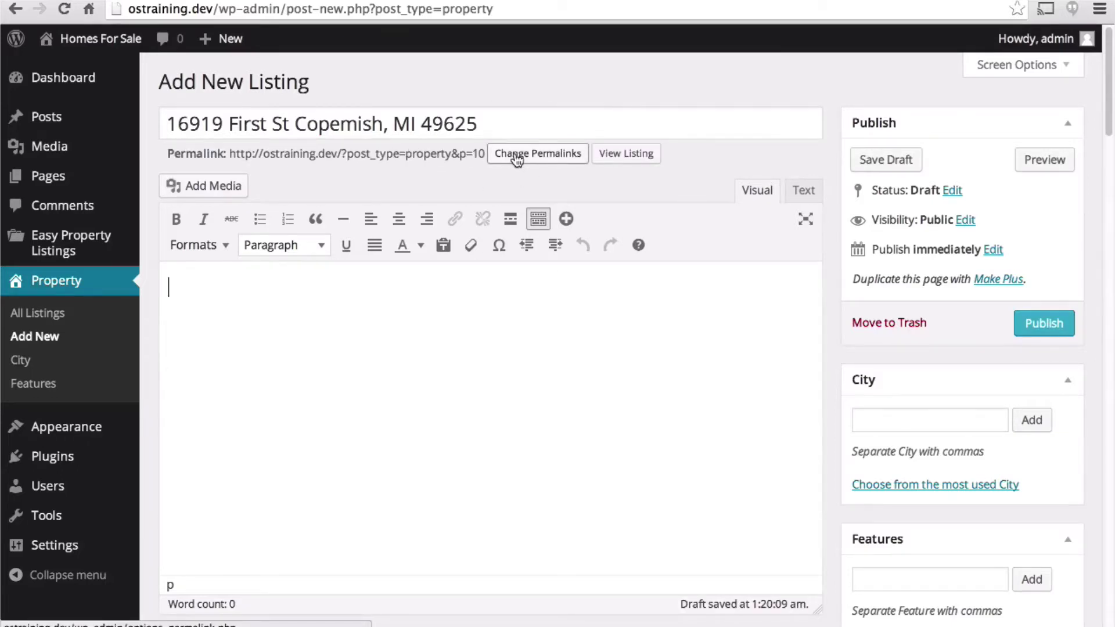
- Switch the site permalinks to Post name, save, and publish the listing
{"action": "key", "text": "shift+Tab"}
{"action": "key", "text": "Return"}
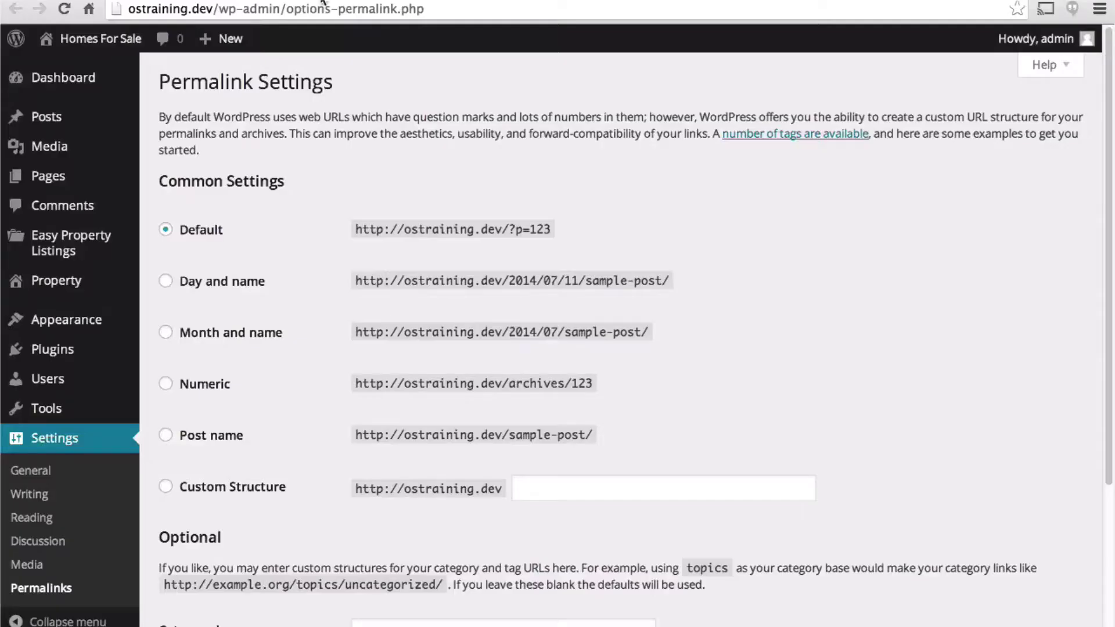
{"action": "left_click", "coordinate": [200, 436]}
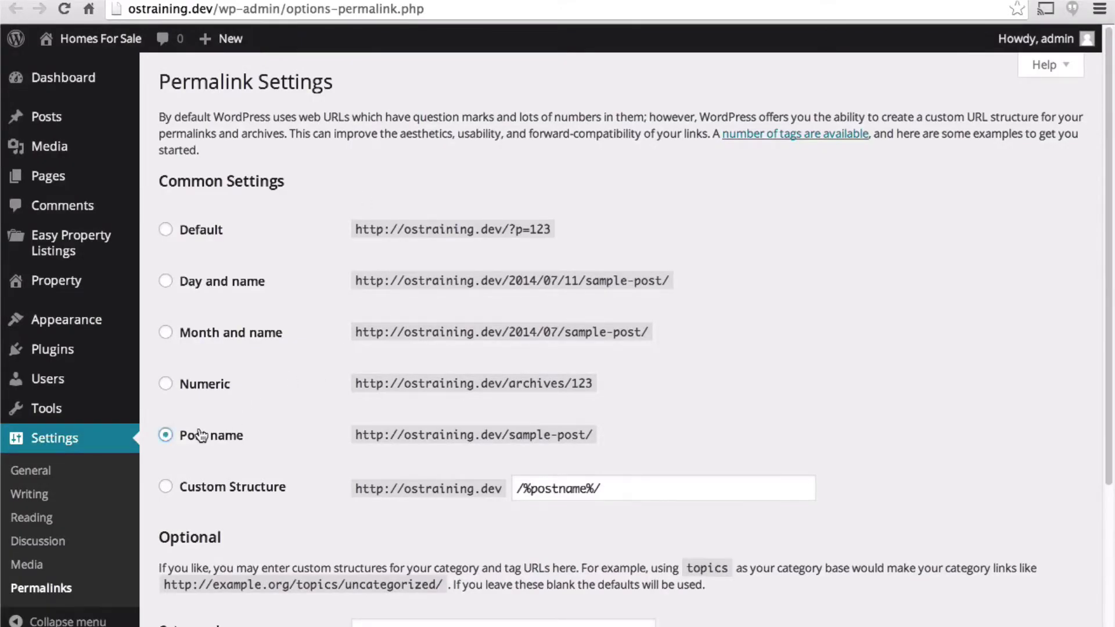
{"action": "left_click", "coordinate": [598, 489]}
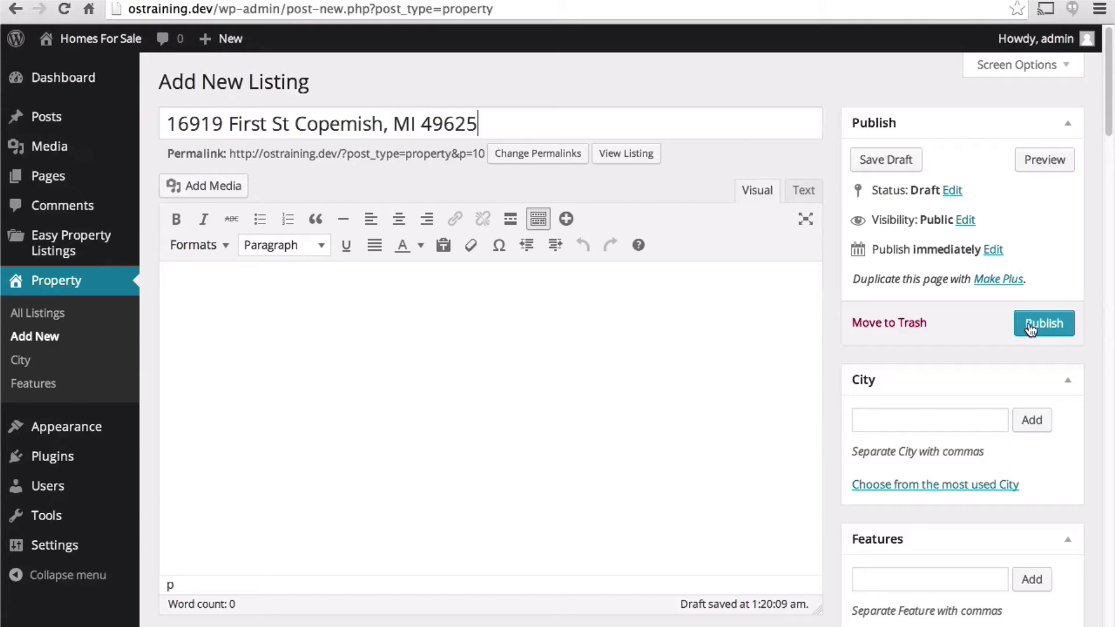
{"action": "left_click", "coordinate": [1031, 328]}
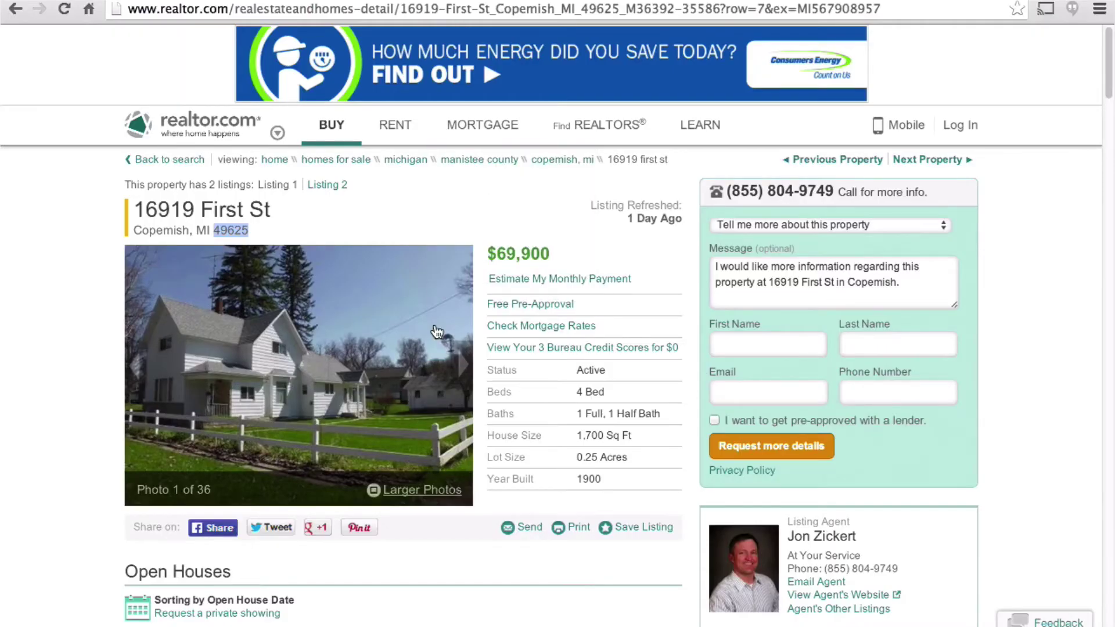
- Expand the realtor.com Property Details with Read More and select the whole description
{"action": "scroll", "coordinate": [433, 329], "scroll_direction": "down", "scroll_amount": 6}
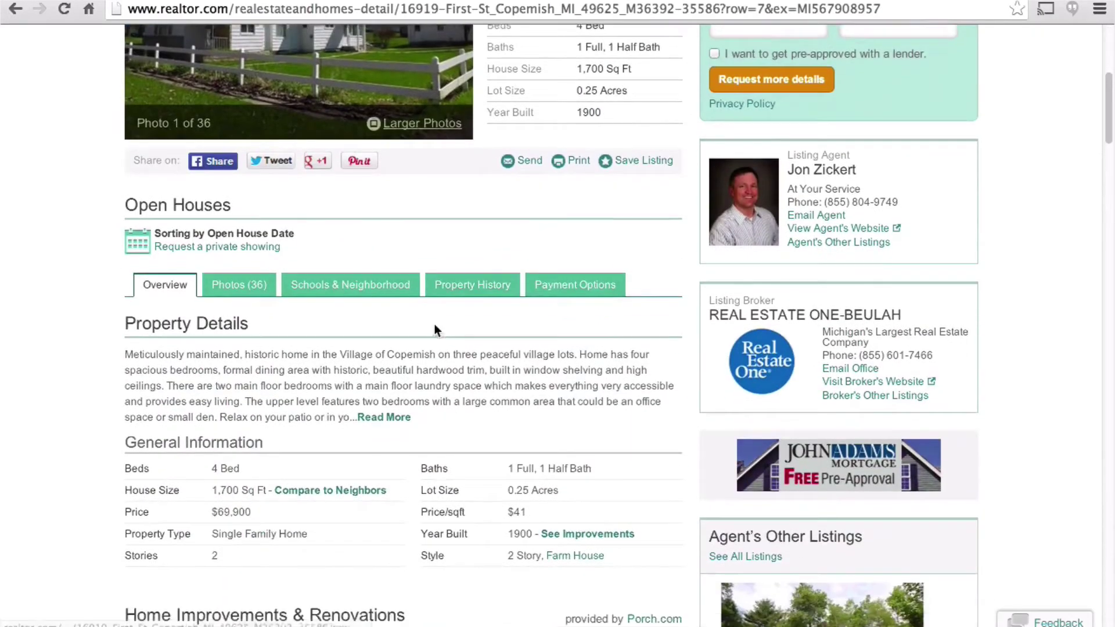
{"action": "scroll", "coordinate": [434, 328], "scroll_direction": "down", "scroll_amount": 2}
{"action": "left_click", "coordinate": [383, 368]}
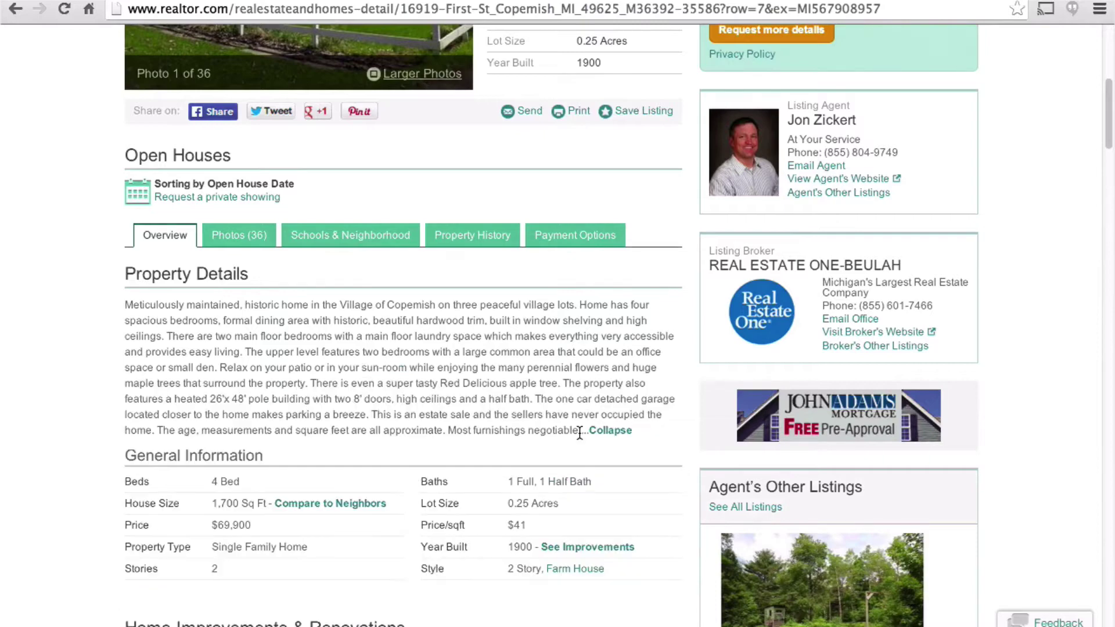
{"action": "left_click_drag", "start_coordinate": [579, 433], "coordinate": [125, 306]}
{"action": "key", "text": "ctrl+c"}
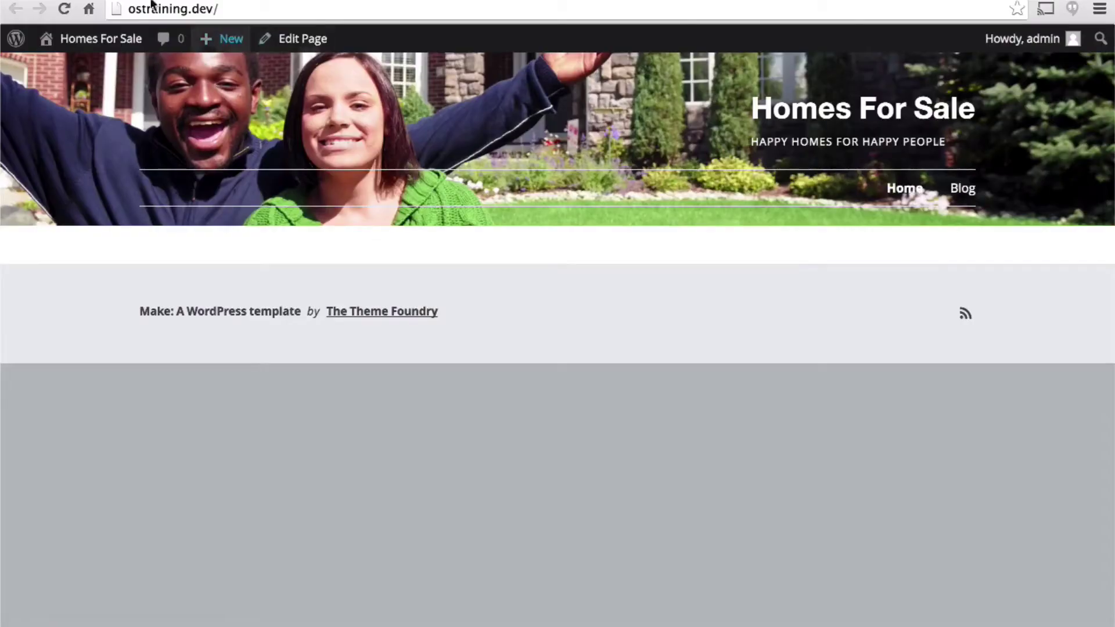
- Paste the copied property description into the listing body
{"action": "mouse_move", "coordinate": [223, 38]}
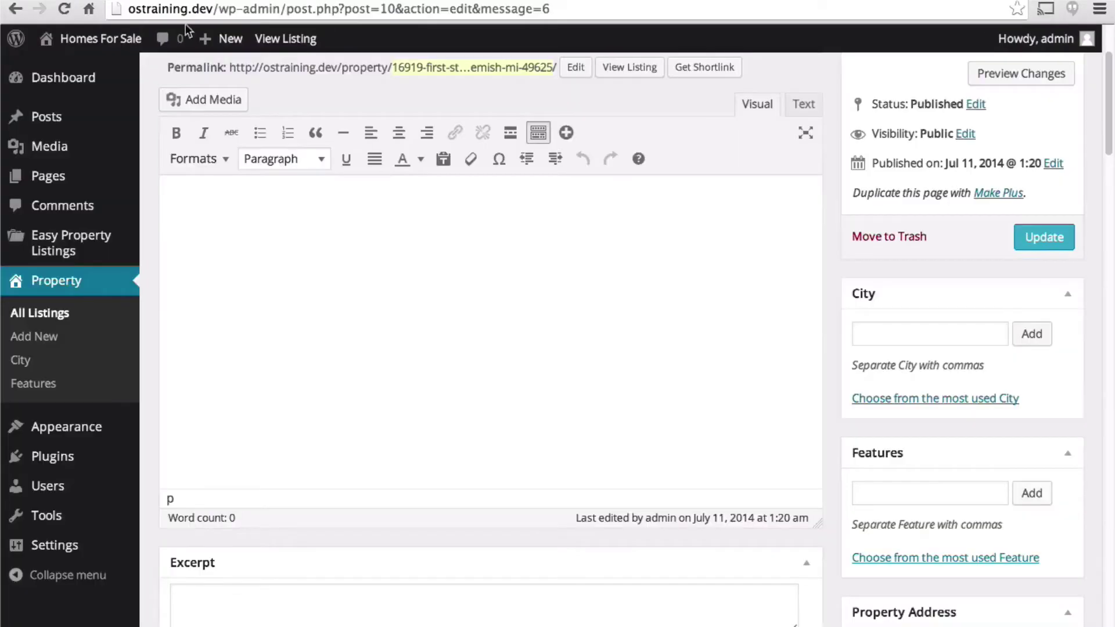
{"action": "left_click", "coordinate": [343, 314]}
{"action": "key", "text": "ctrl+v"}
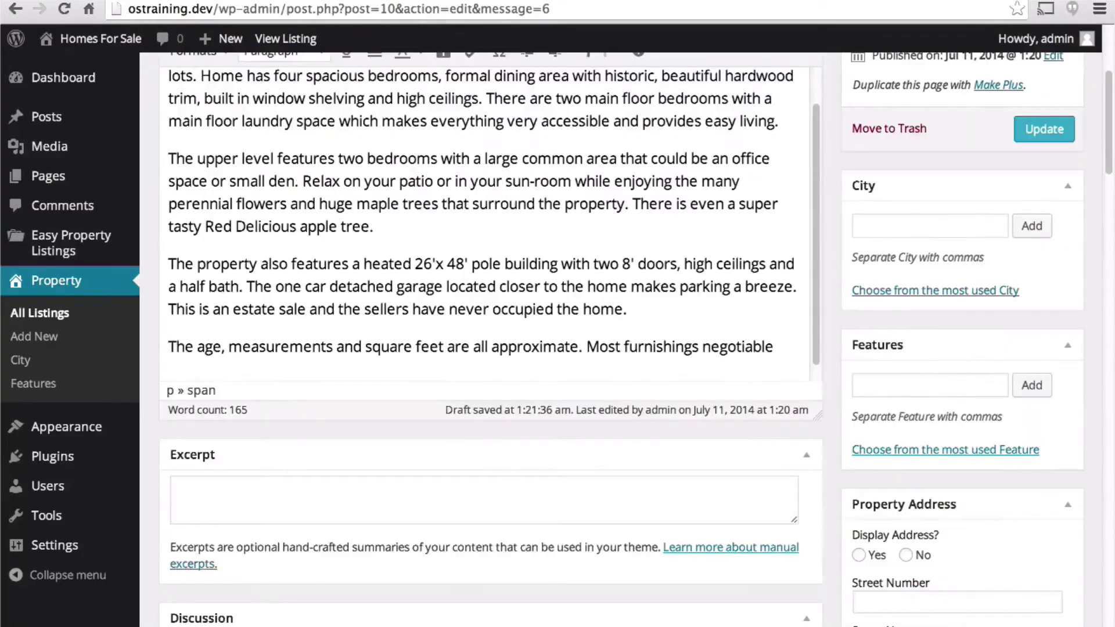
{"action": "scroll", "coordinate": [722, 189], "scroll_direction": "up", "scroll_amount": 2}
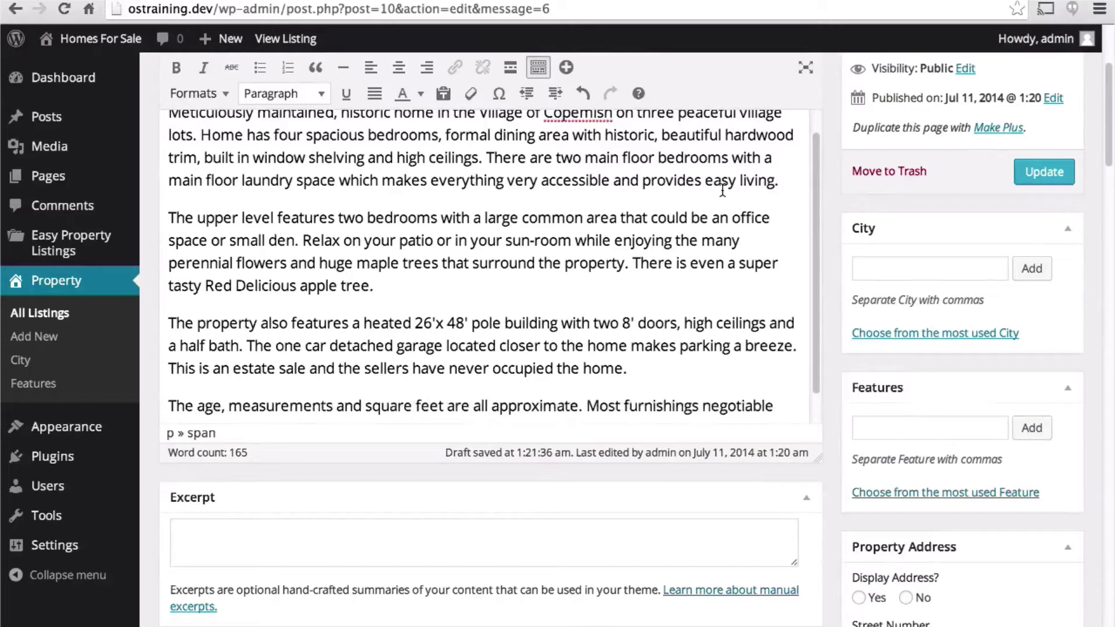
{"action": "scroll", "coordinate": [723, 190], "scroll_direction": "up", "scroll_amount": 5}
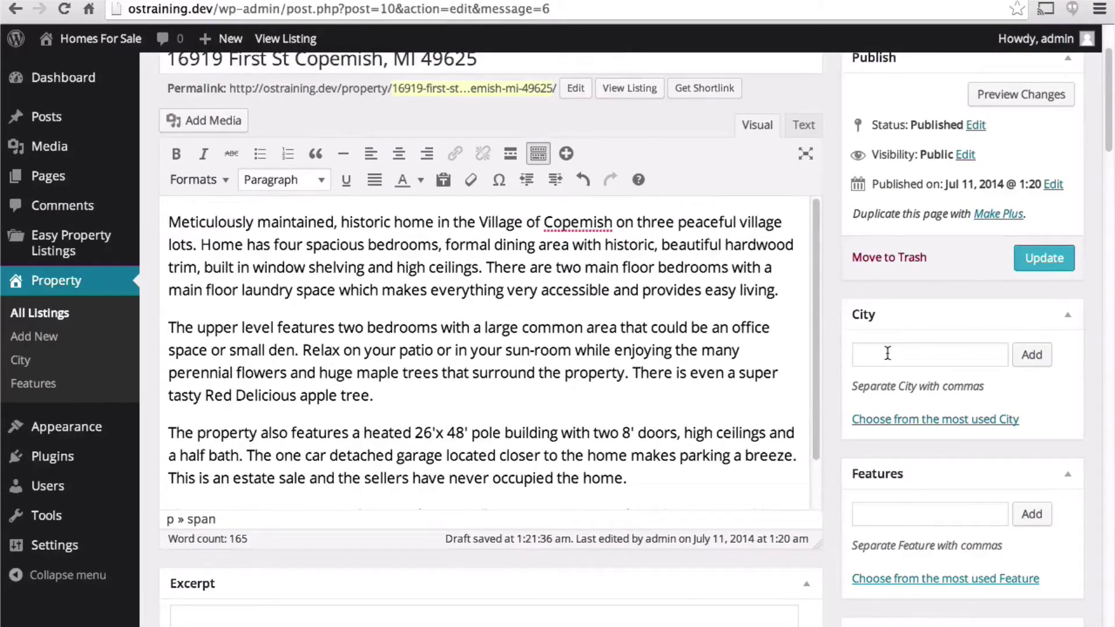
- Add Copemish as the listing's city
{"action": "left_click", "coordinate": [886, 356]}
{"action": "type", "text": "Cop"}
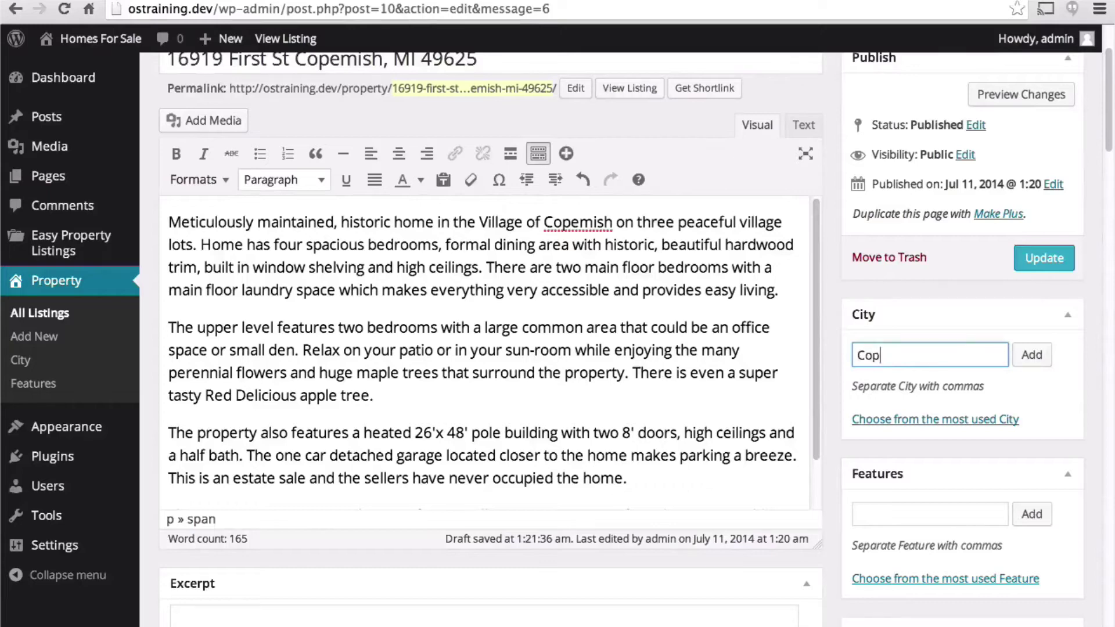
{"action": "type", "text": "emish"}
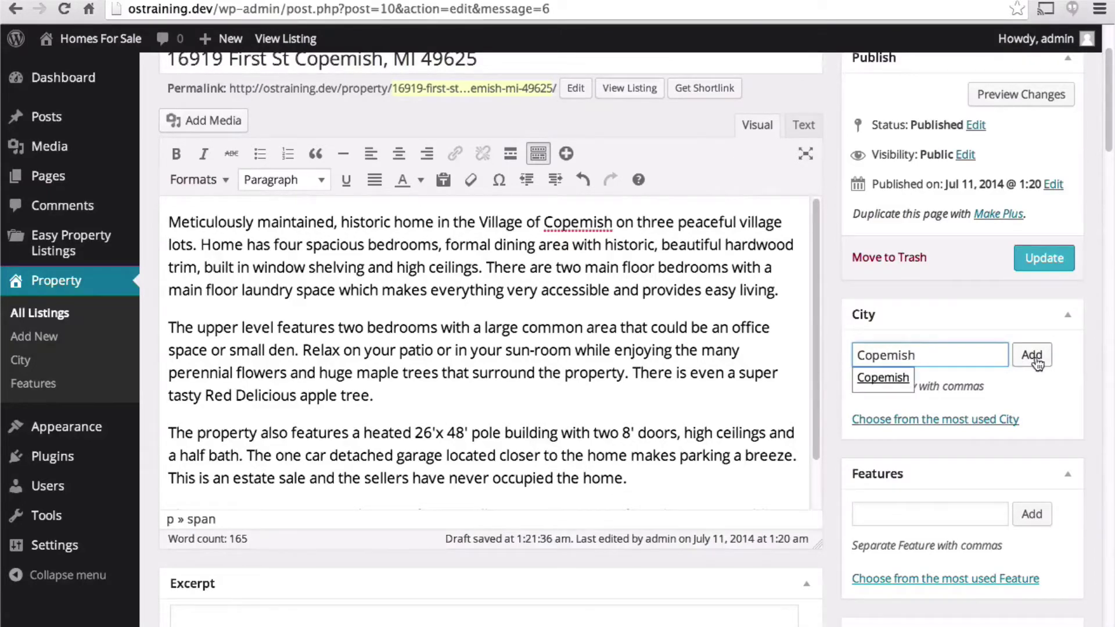
{"action": "left_click", "coordinate": [1033, 355]}
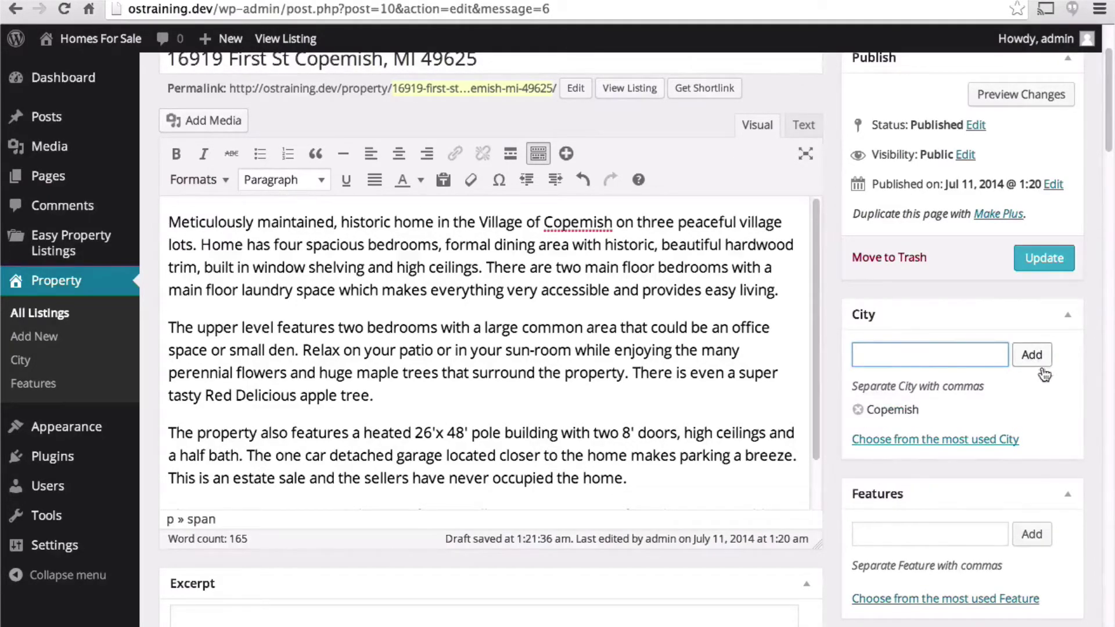
- Turn off comments and trackbacks/pingbacks on the listing
{"action": "scroll", "coordinate": [1029, 412], "scroll_direction": "down", "scroll_amount": 2}
{"action": "scroll", "coordinate": [1027, 409], "scroll_direction": "down", "scroll_amount": 3}
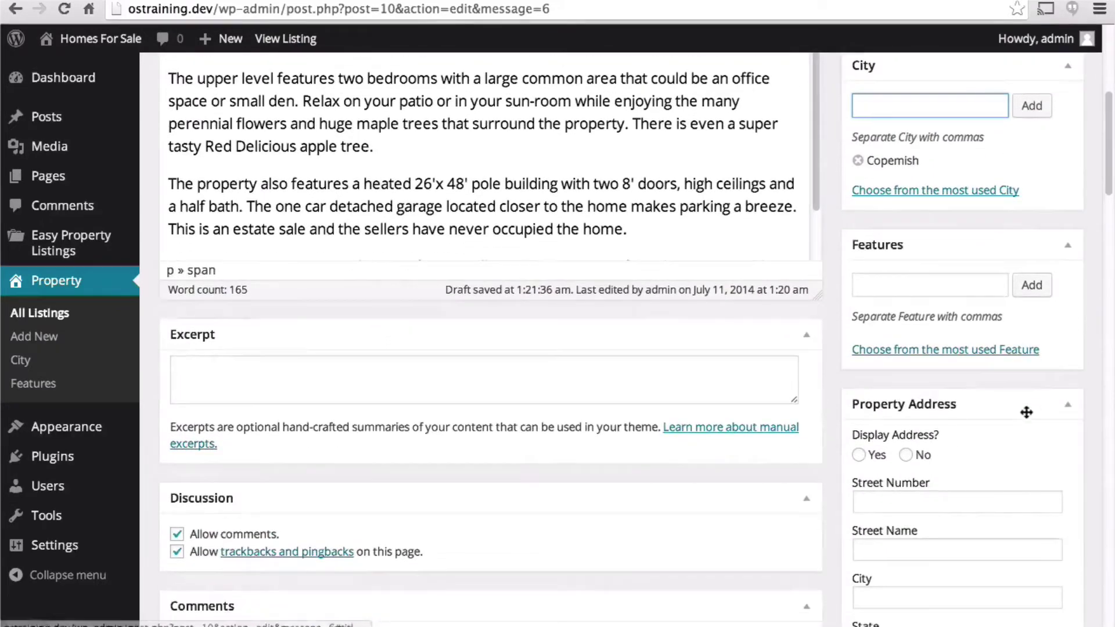
{"action": "scroll", "coordinate": [681, 296], "scroll_direction": "down", "scroll_amount": 3}
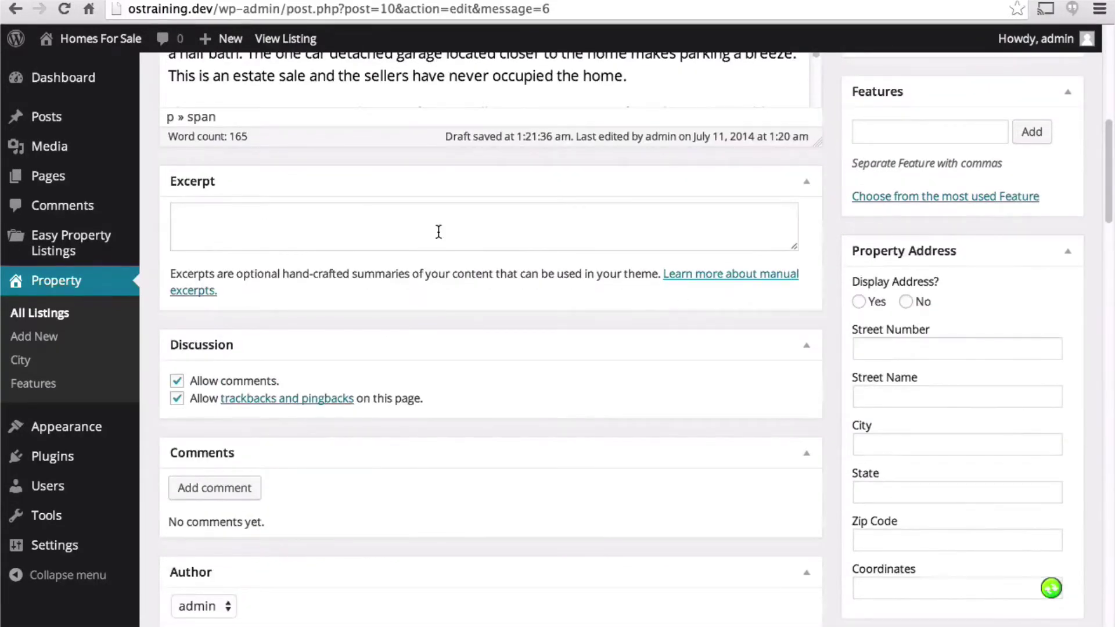
{"action": "left_click", "coordinate": [177, 382]}
{"action": "left_click", "coordinate": [177, 398]}
- Set Display Address? to Yes
{"action": "scroll", "coordinate": [216, 300], "scroll_direction": "down", "scroll_amount": 6}
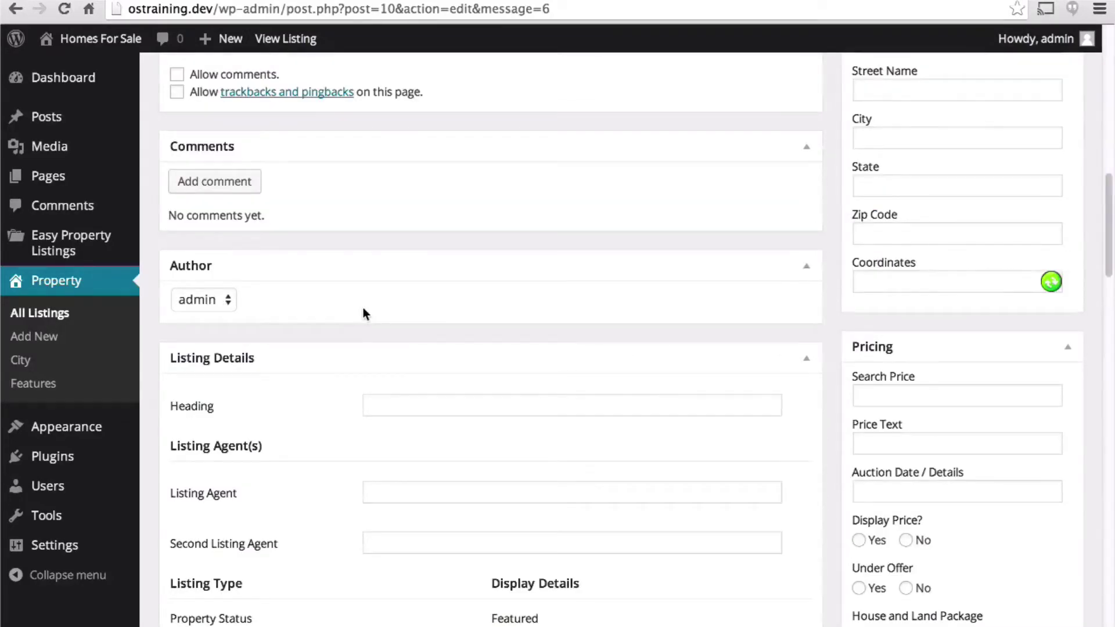
{"action": "scroll", "coordinate": [363, 313], "scroll_direction": "up", "scroll_amount": 5}
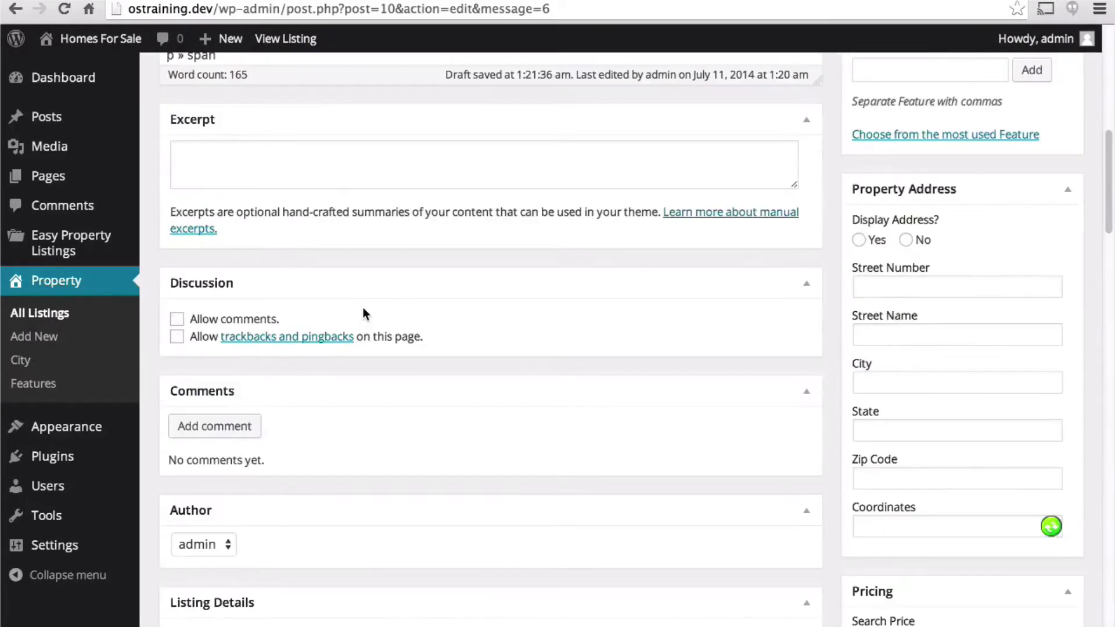
{"action": "left_click", "coordinate": [859, 241]}
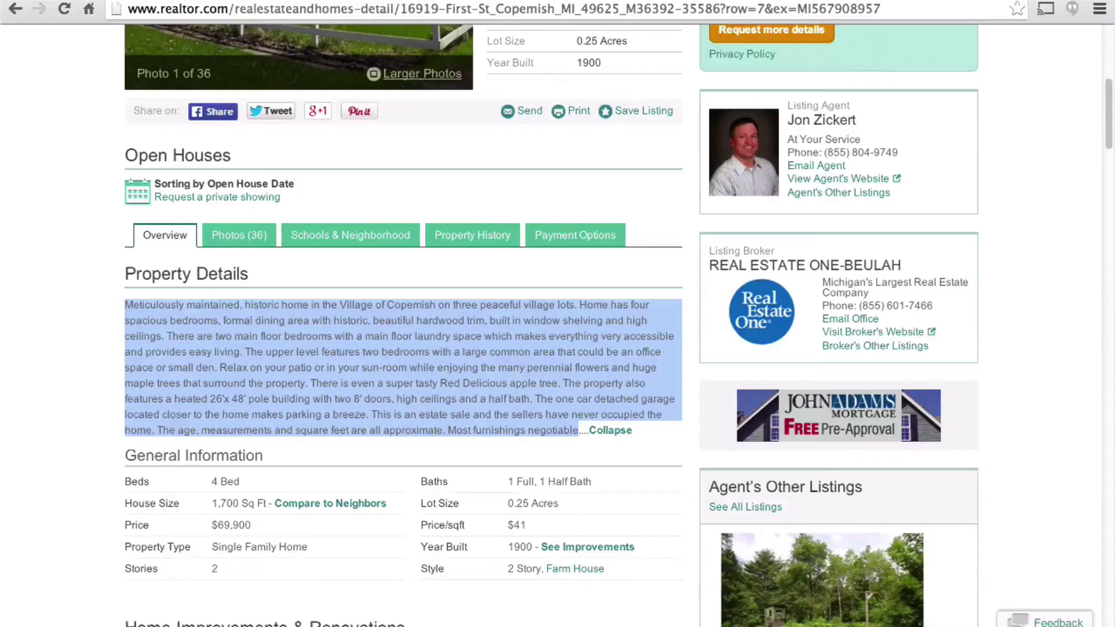
{"action": "key", "text": "ctrl+Tab"}
{"action": "scroll", "coordinate": [372, 149], "scroll_direction": "up", "scroll_amount": 7}
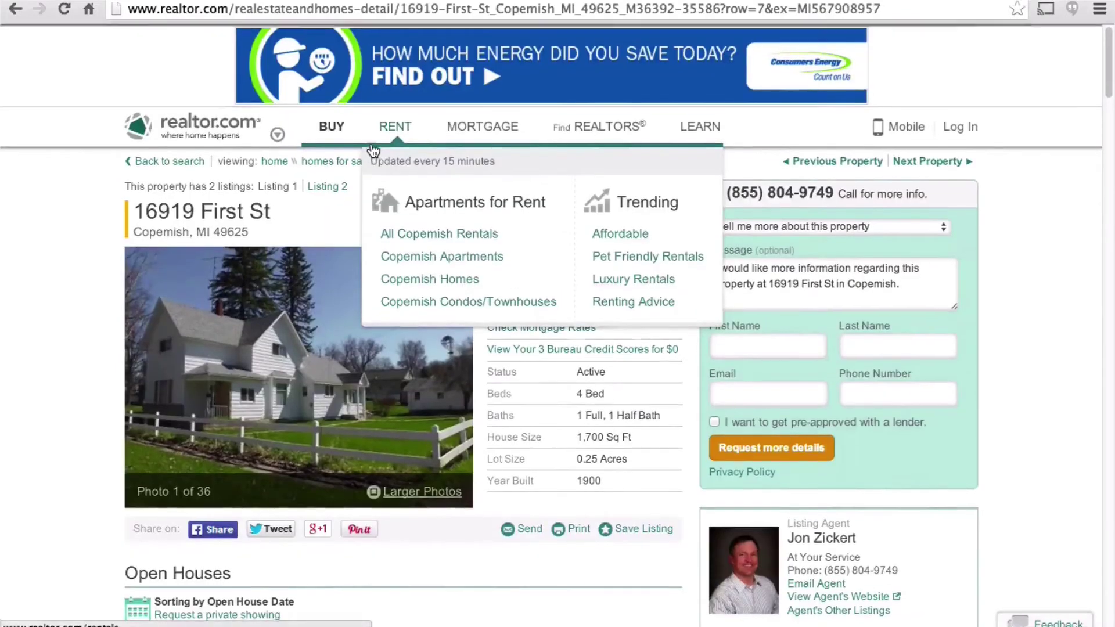
{"action": "left_click_drag", "start_coordinate": [271, 210], "coordinate": [186, 203]}
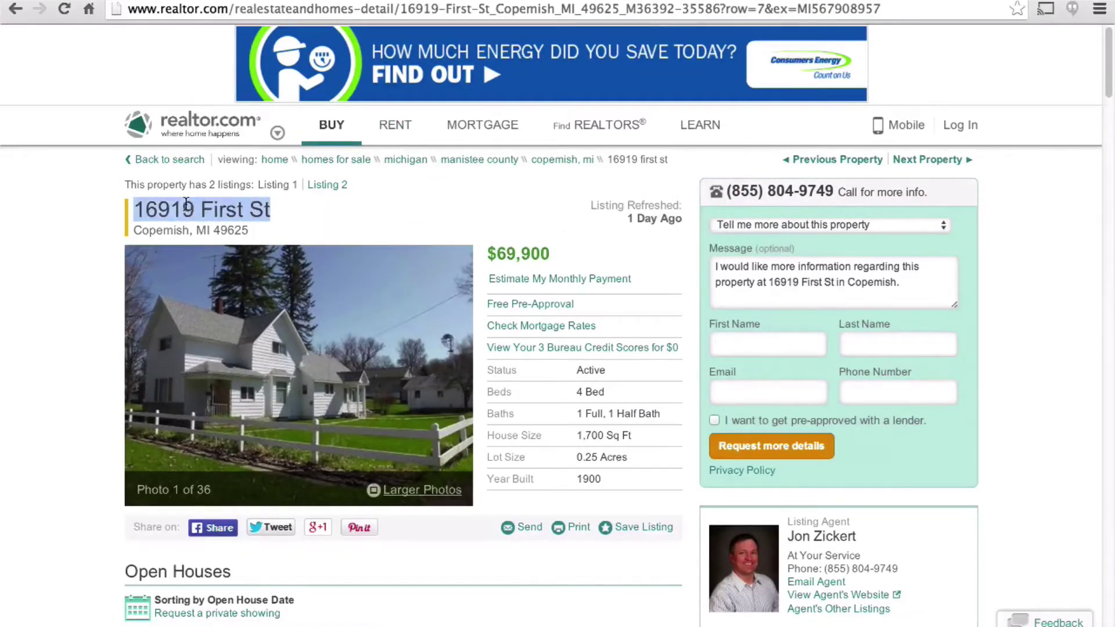
{"action": "double_click", "coordinate": [185, 203]}
{"action": "key", "text": "ctrl+c"}
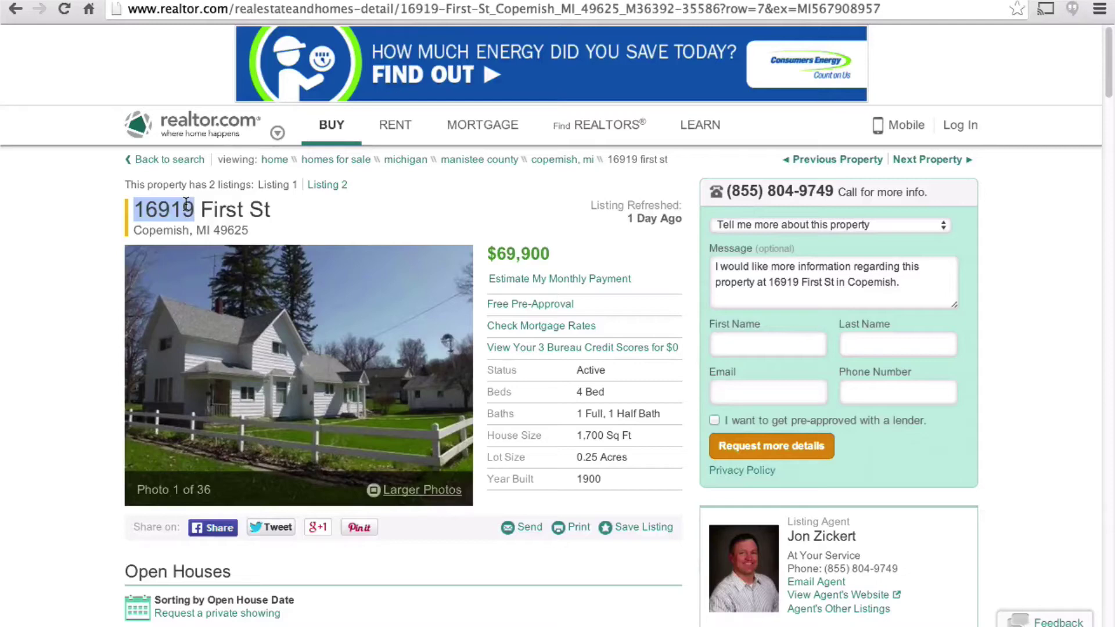
{"action": "key", "text": "ctrl+Tab"}
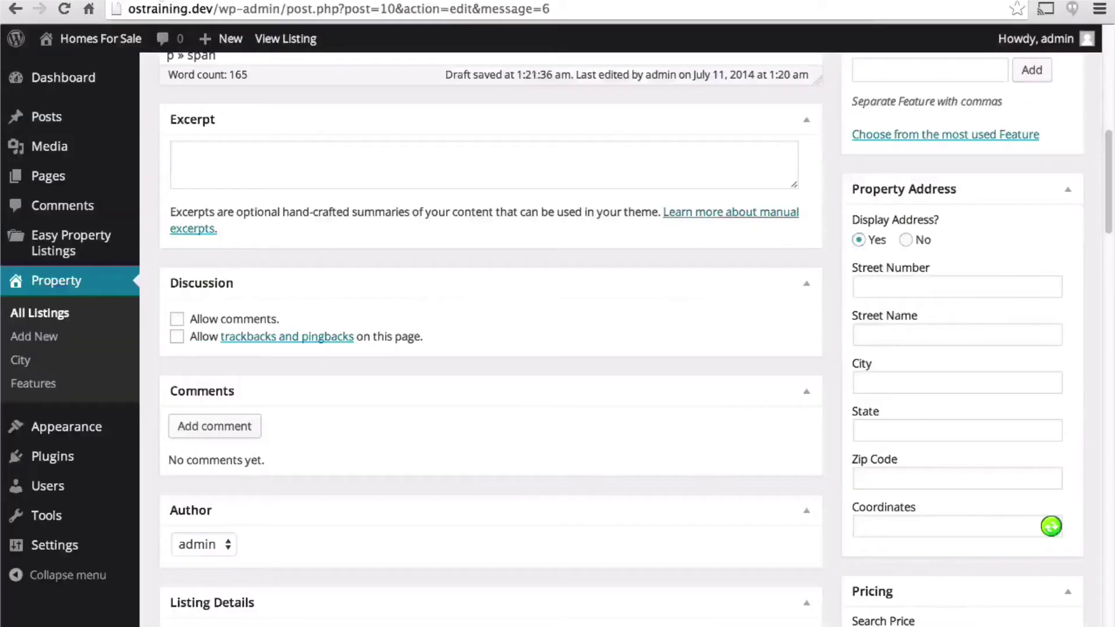
{"action": "left_click", "coordinate": [921, 285]}
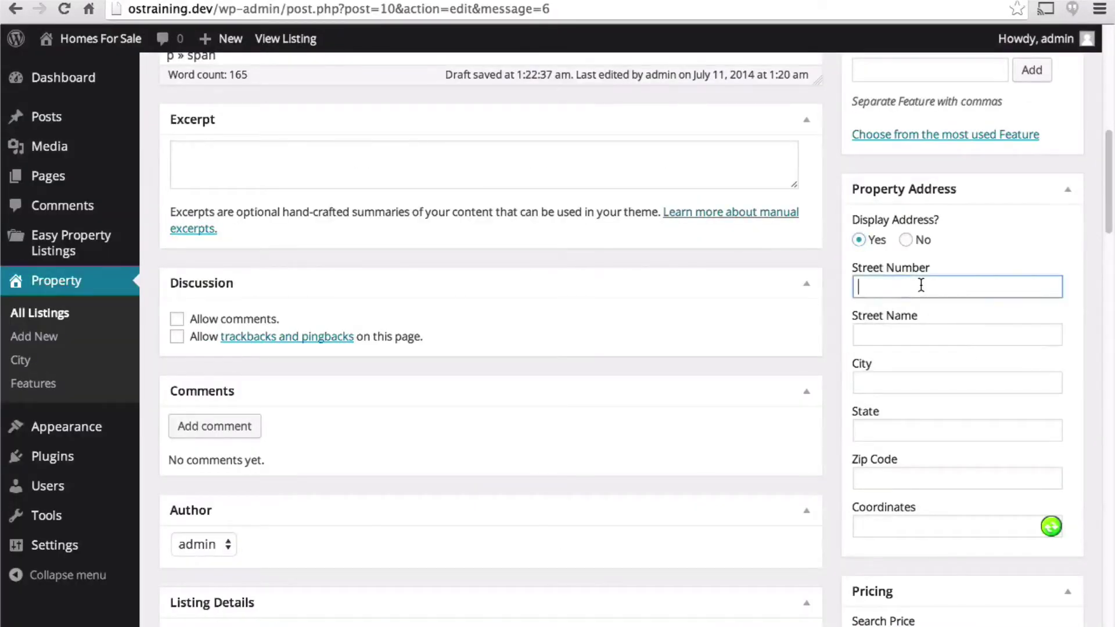
{"action": "key", "text": "ctrl+v"}
{"action": "key", "text": "Tab"}
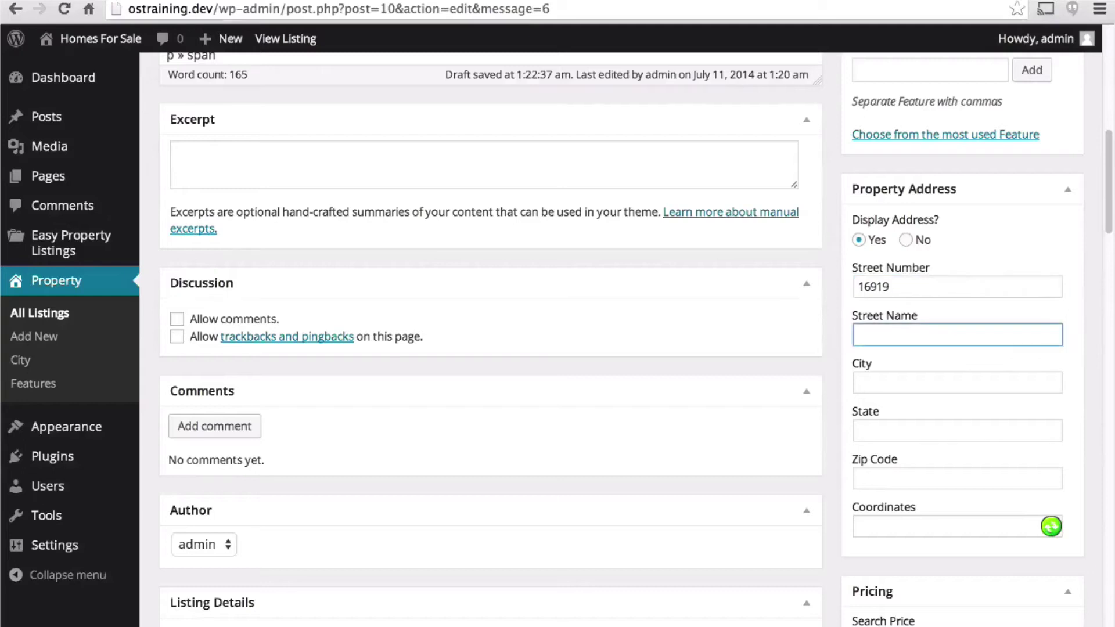
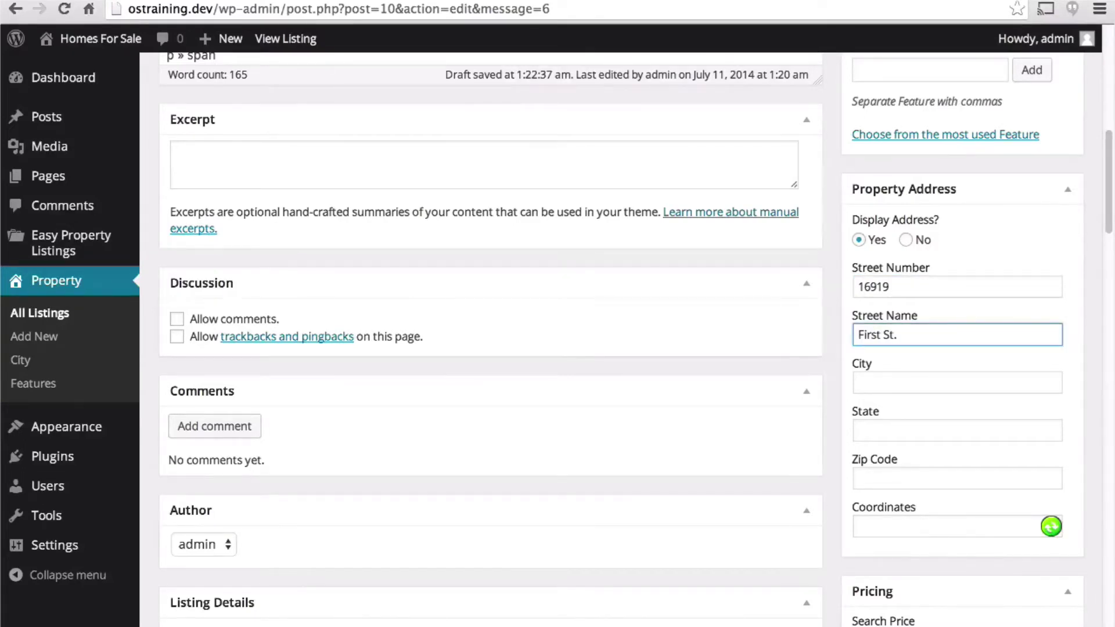
{"action": "key", "text": "Tab"}
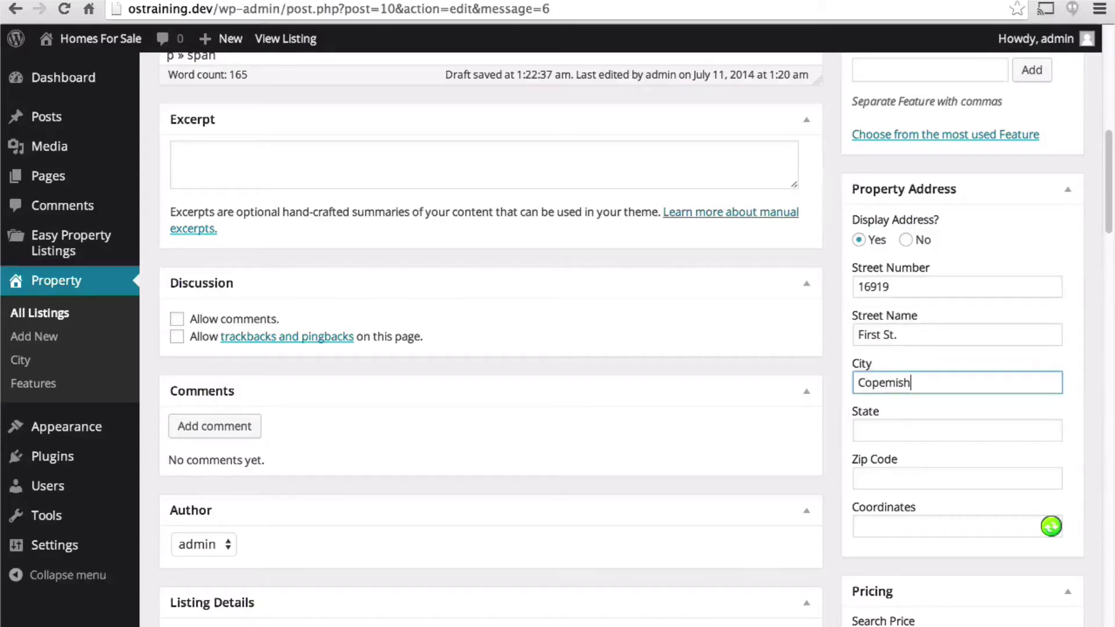
- Set the state to MI and select the zip code 49625 on realtor.com
{"action": "key", "text": "Tab"}
{"action": "type", "text": "MI"}
{"action": "key", "text": "Tab"}
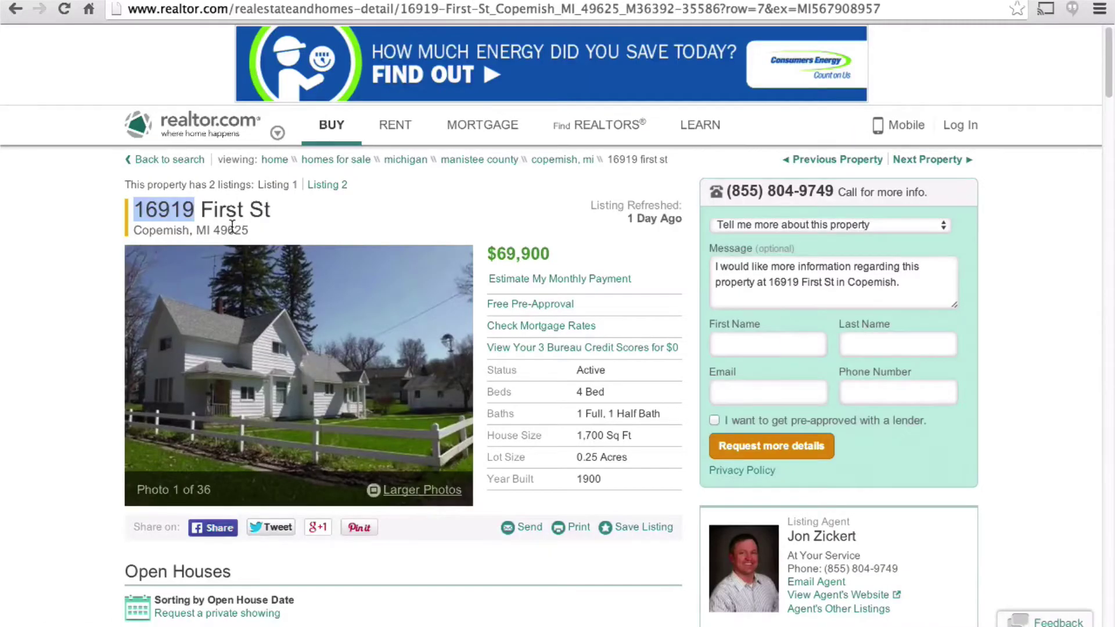
{"action": "double_click", "coordinate": [231, 230]}
{"action": "key", "text": "ctrl+c"}
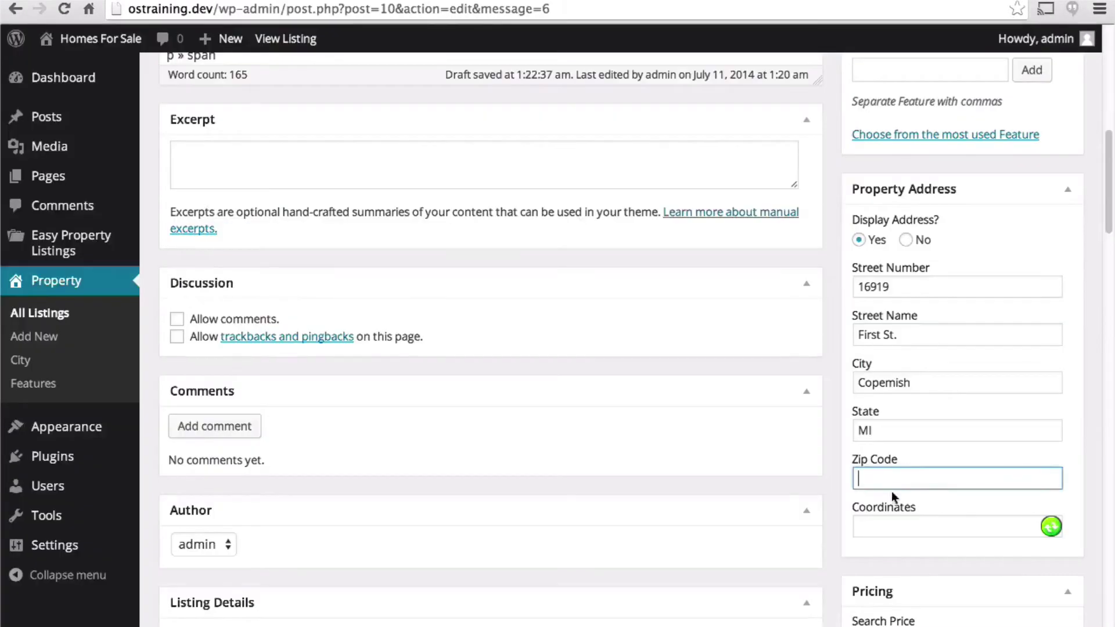
{"action": "left_click", "coordinate": [897, 482]}
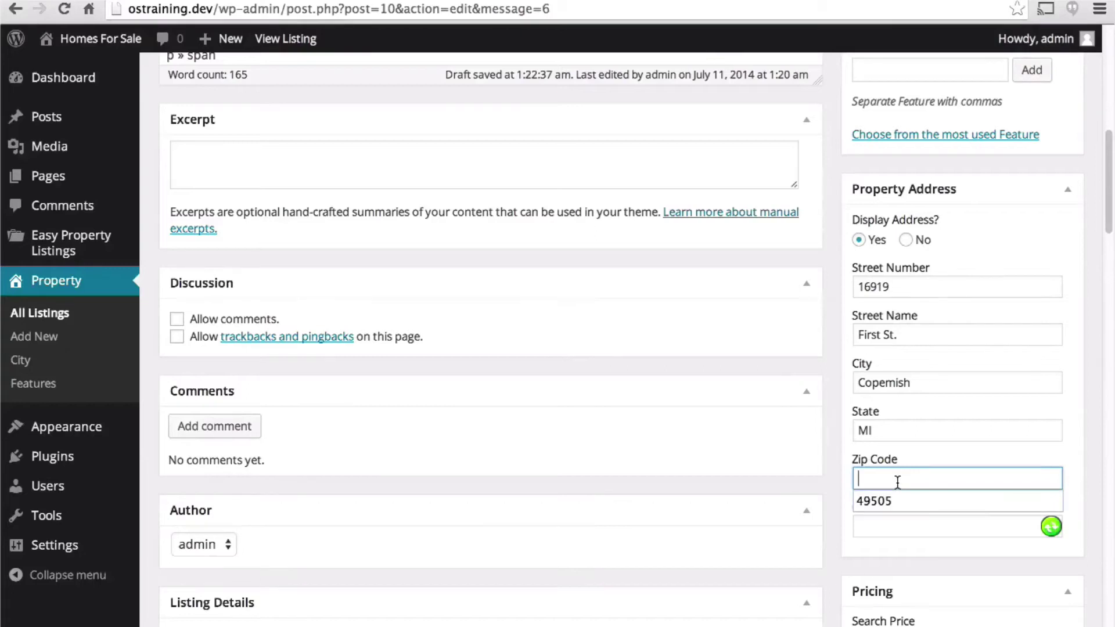
{"action": "key", "text": "ctrl+v"}
{"action": "left_click", "coordinate": [974, 456]}
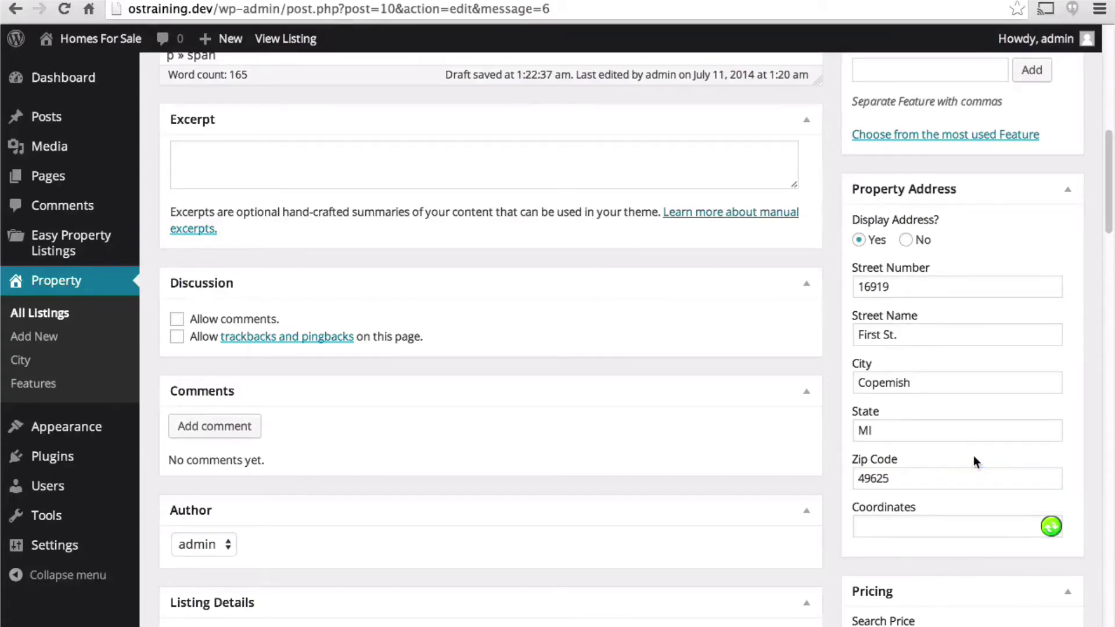
{"action": "left_click", "coordinate": [1049, 526]}
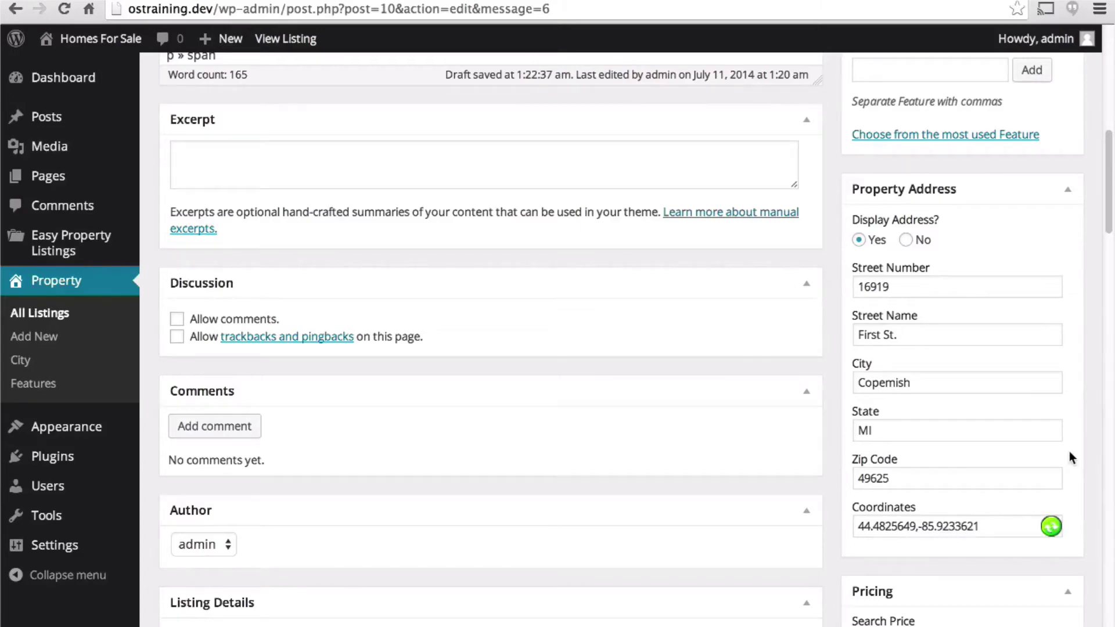
- Scroll down to Pricing and check the price on the realtor.com page
{"action": "scroll", "coordinate": [1068, 451], "scroll_direction": "down", "scroll_amount": 5}
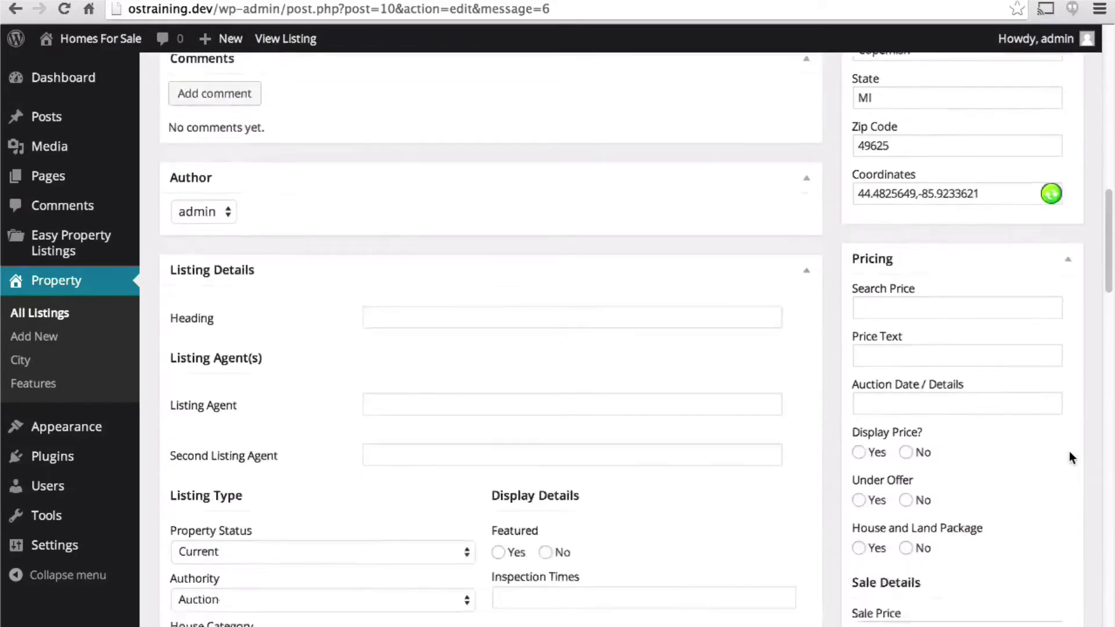
{"action": "scroll", "coordinate": [1068, 451], "scroll_direction": "down", "scroll_amount": 2}
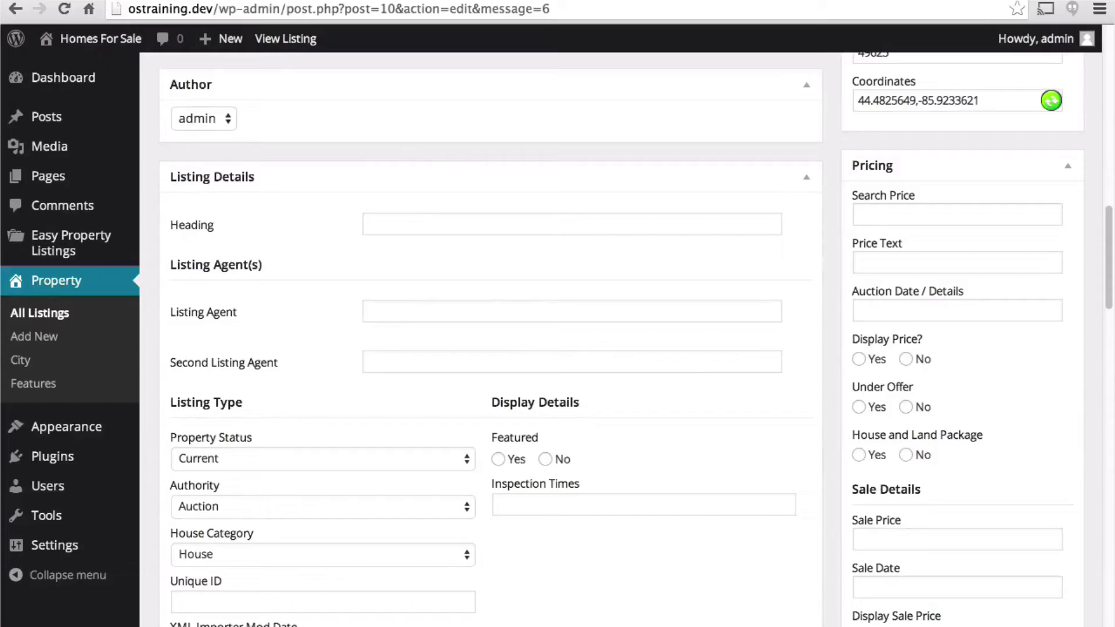
{"action": "key", "text": "ctrl+Tab"}
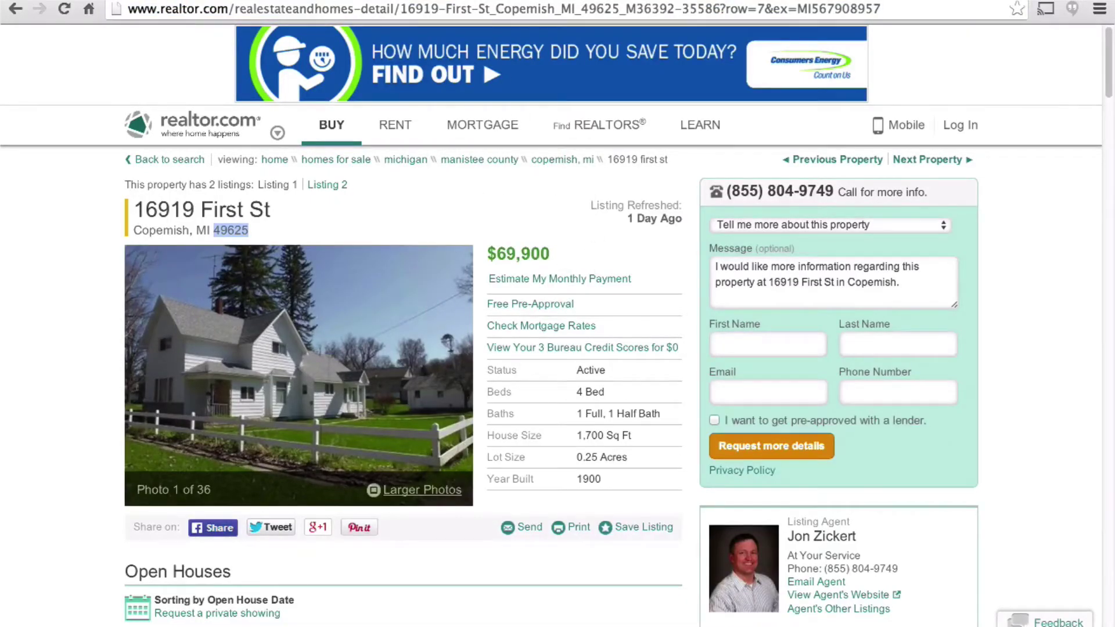
{"action": "key", "text": "ctrl+Tab"}
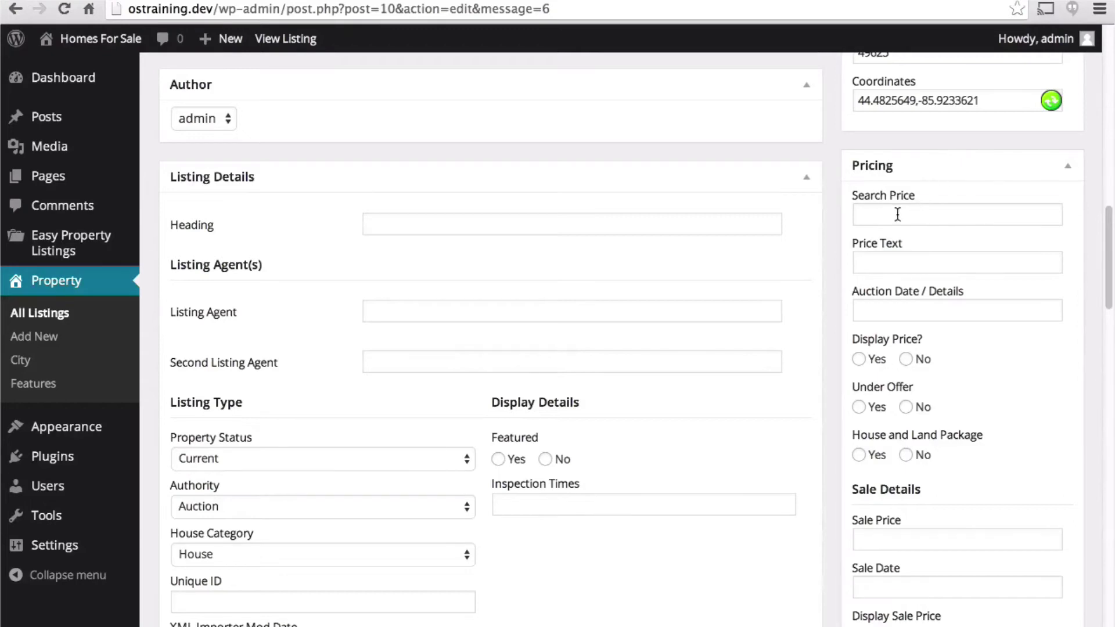
- Enter a search price of 69000, removing the comma from 69,000
{"action": "left_click", "coordinate": [897, 214]}
{"action": "type", "text": "69"}
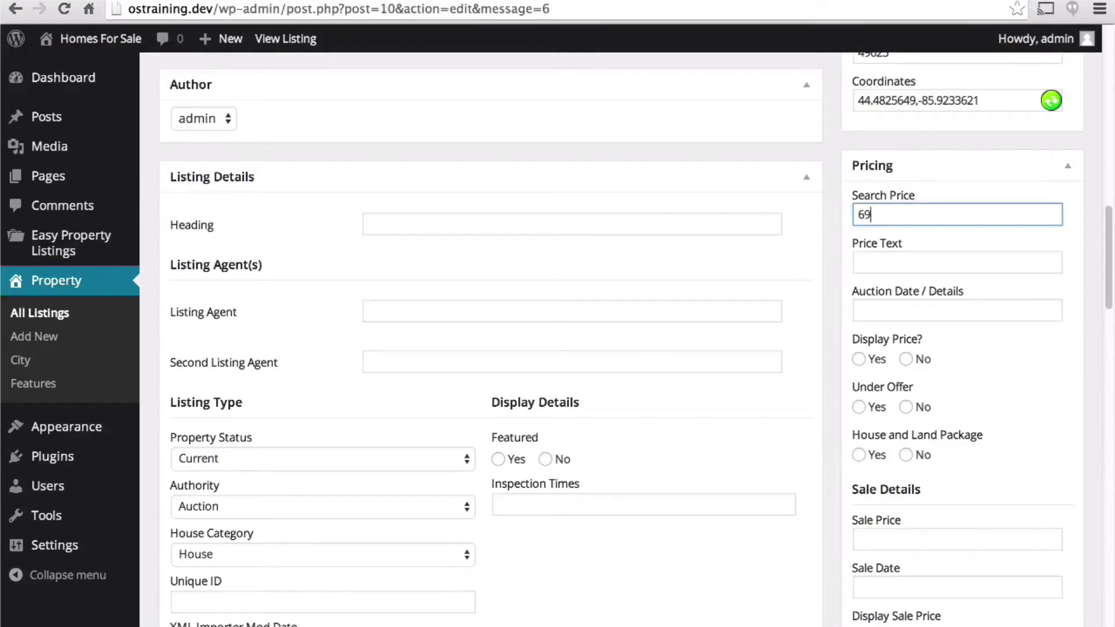
{"action": "type", "text": ",000"}
{"action": "key", "text": "Tab"}
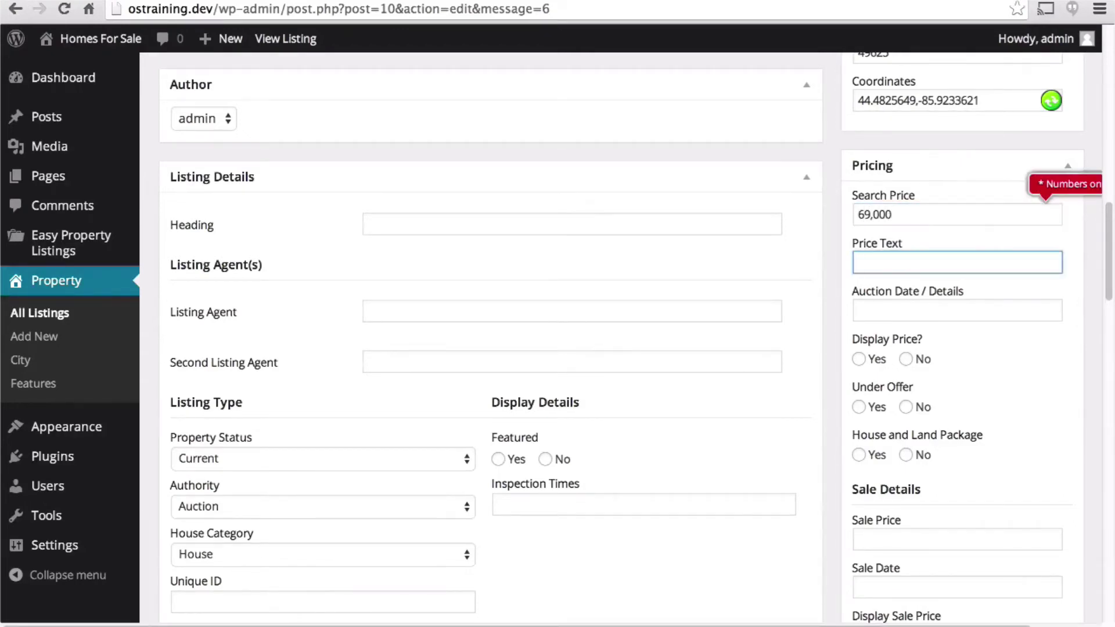
{"action": "left_click", "coordinate": [886, 216]}
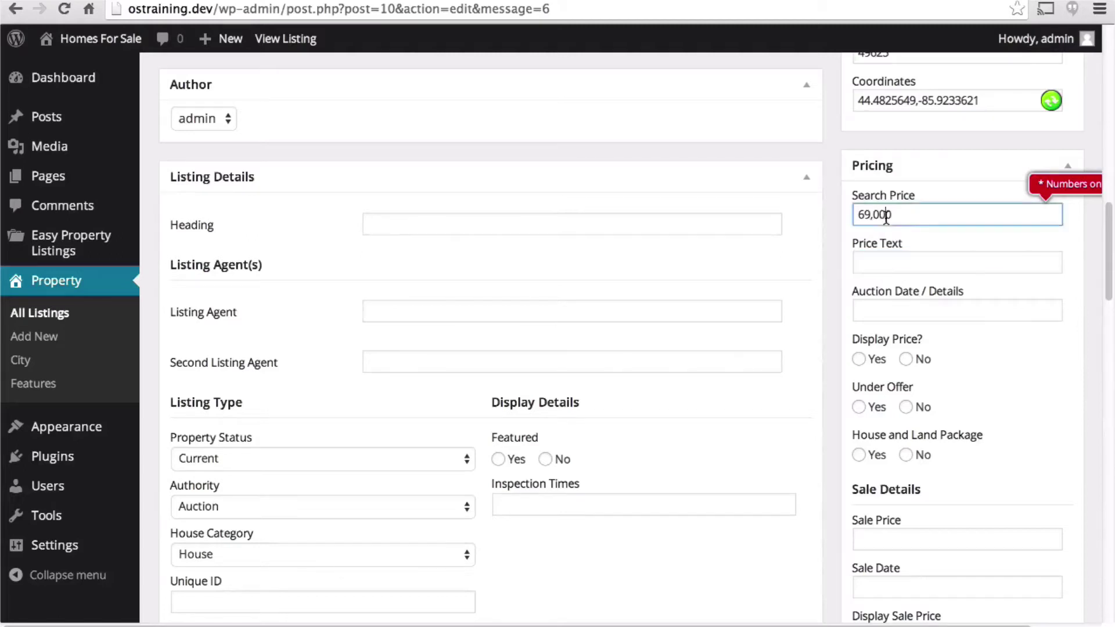
{"action": "key", "text": "Left"}
{"action": "key", "text": "Left"}
{"action": "key", "text": "BackSpace"}
- Set Display Price? to Yes
{"action": "left_click", "coordinate": [863, 360]}
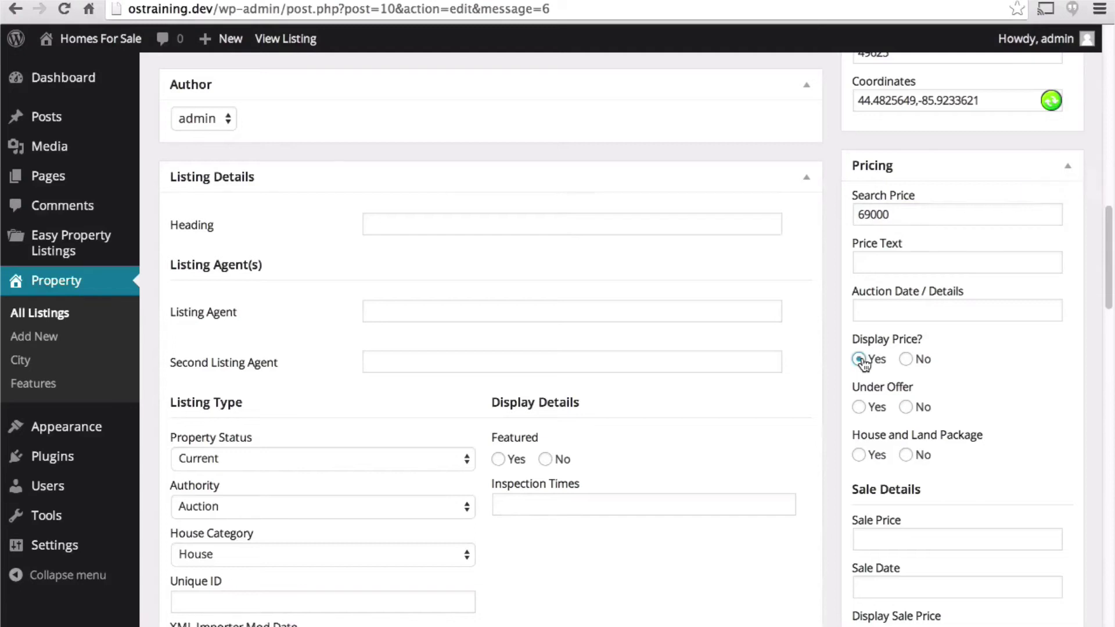
{"action": "scroll", "coordinate": [950, 364], "scroll_direction": "down", "scroll_amount": 5}
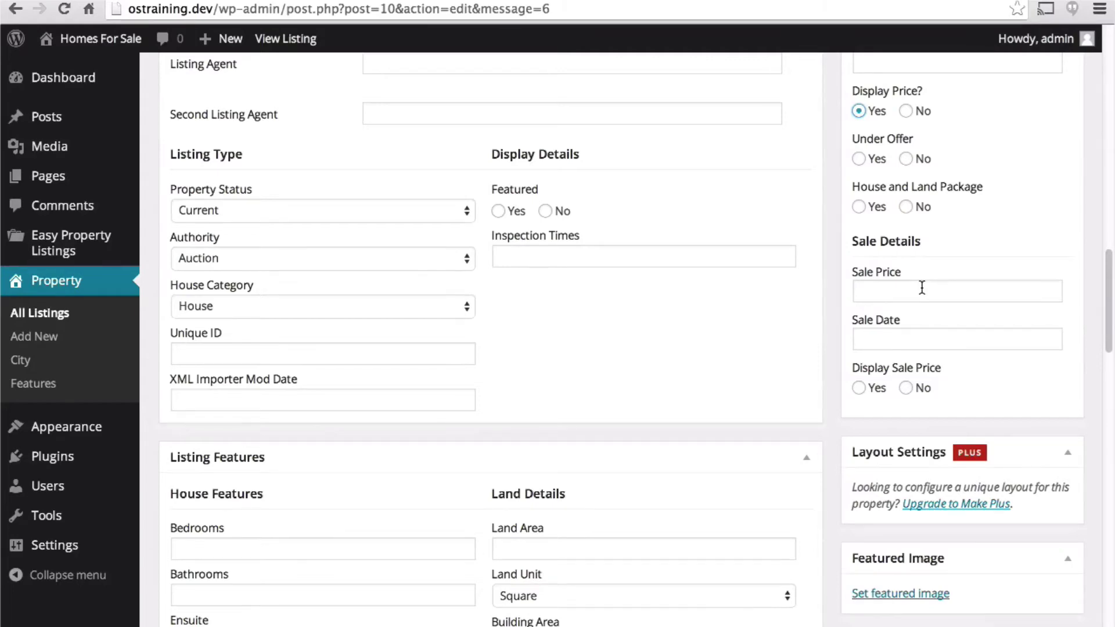
{"action": "scroll", "coordinate": [922, 286], "scroll_direction": "up", "scroll_amount": 5}
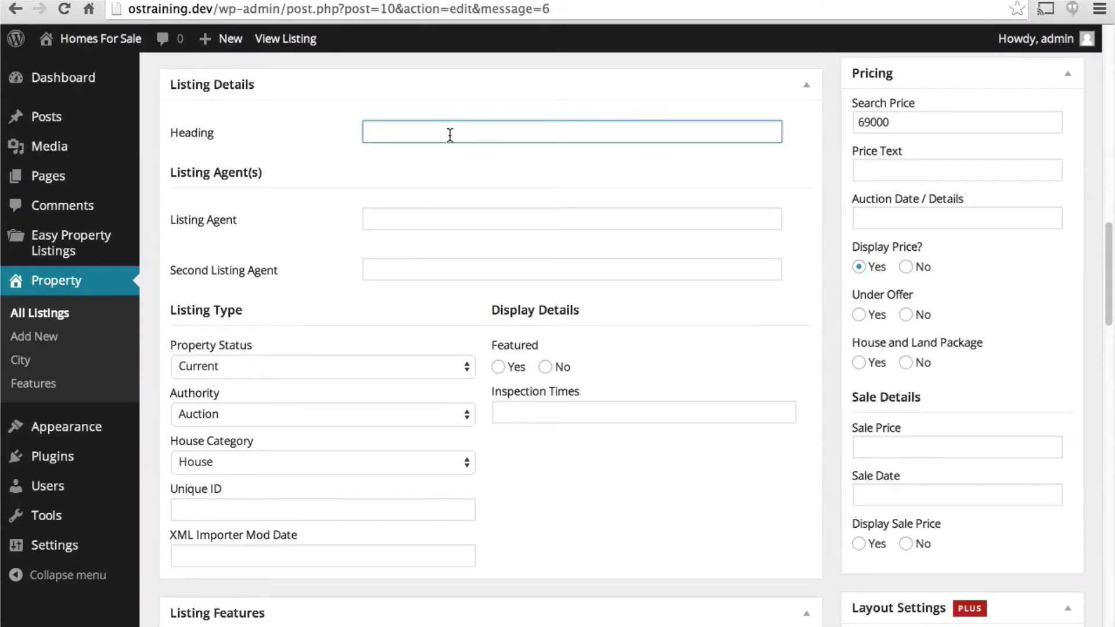
- Set the heading to 'Beautiful Farm Home' and enter the listing agent's name
{"action": "type", "text": "Beautiful Farm Home"}
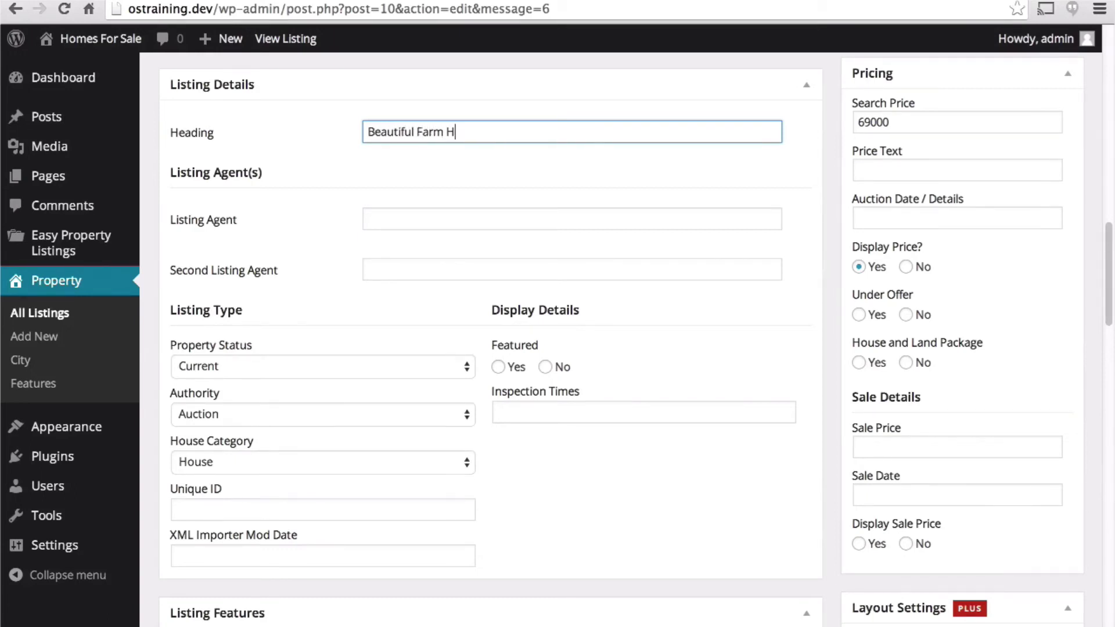
{"action": "left_click", "coordinate": [372, 218]}
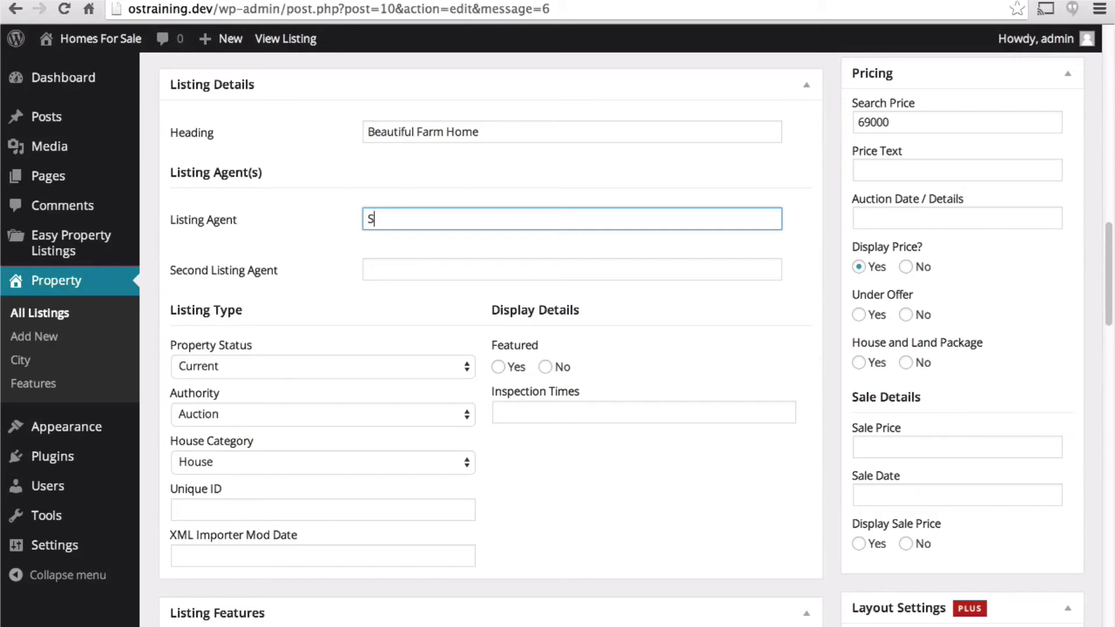
{"action": "scroll", "coordinate": [334, 216], "scroll_direction": "down", "scroll_amount": 3}
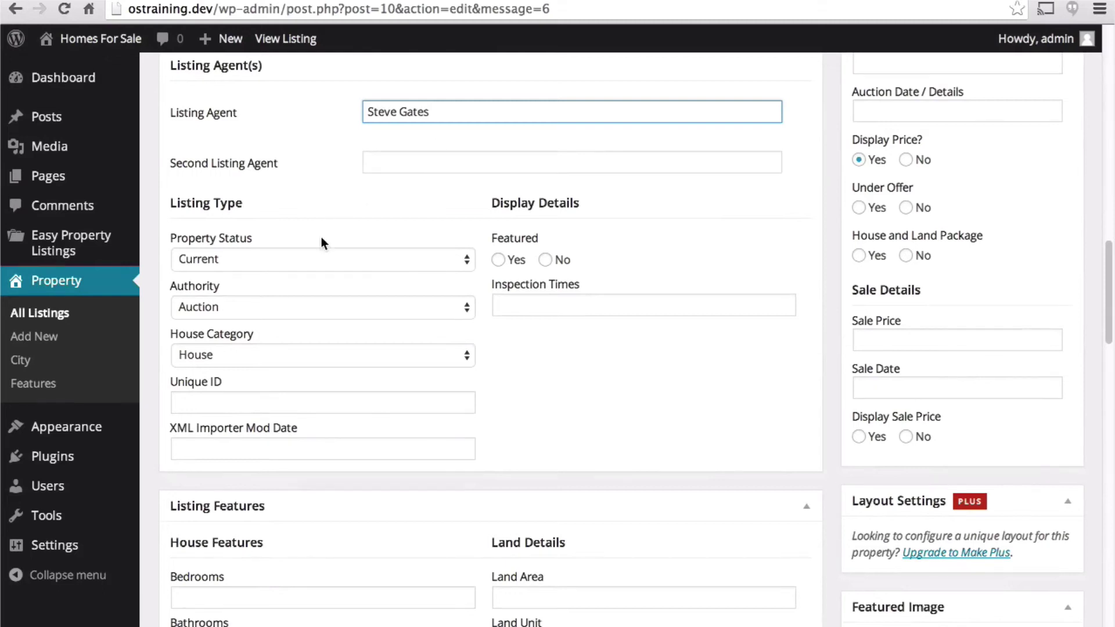
- Keep status Current and category House, and set Authority to Sale
{"action": "left_click", "coordinate": [463, 265]}
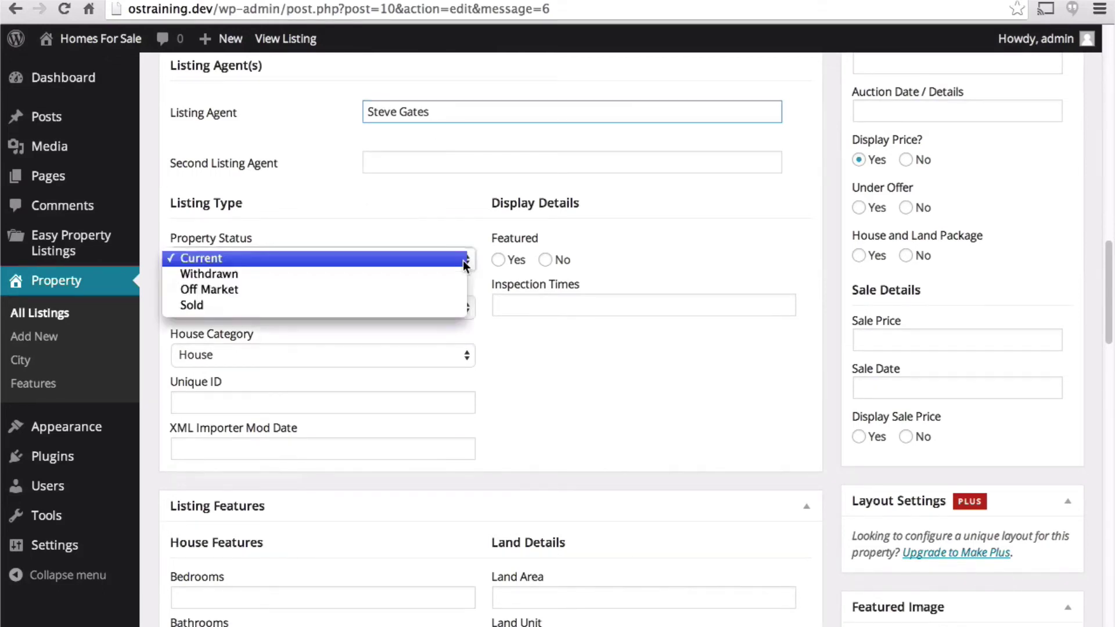
{"action": "left_click", "coordinate": [462, 261]}
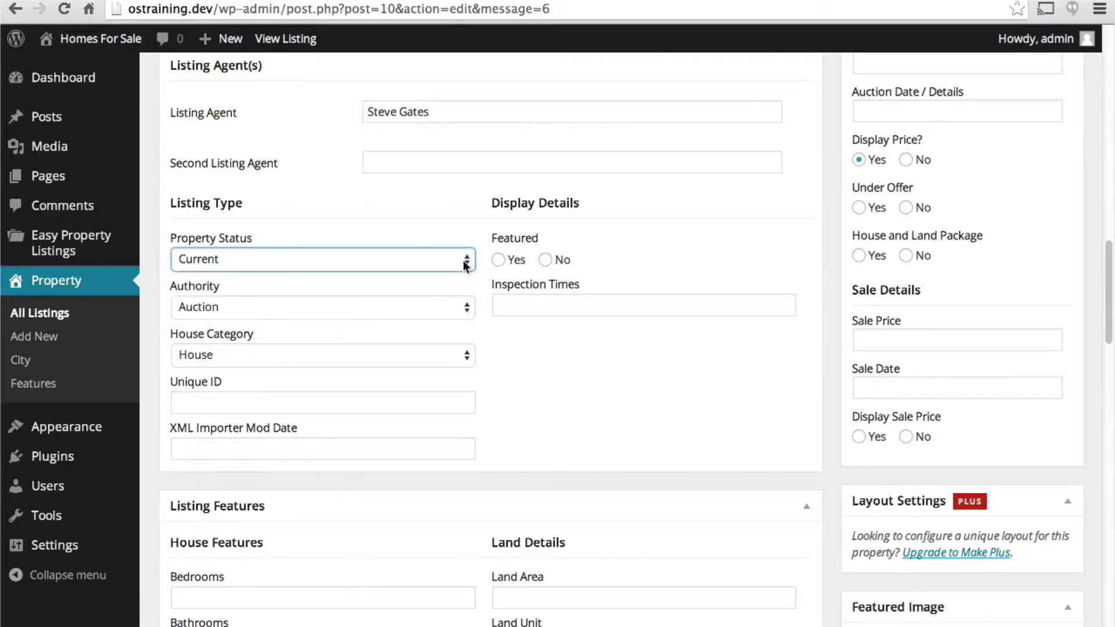
{"action": "left_click", "coordinate": [465, 306]}
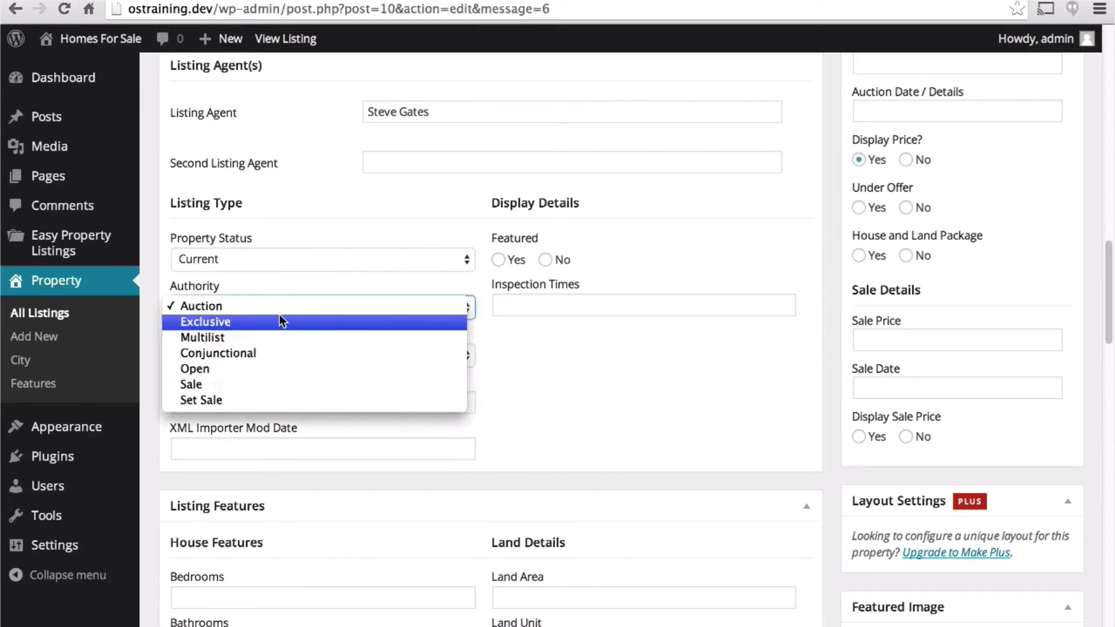
{"action": "left_click", "coordinate": [258, 384]}
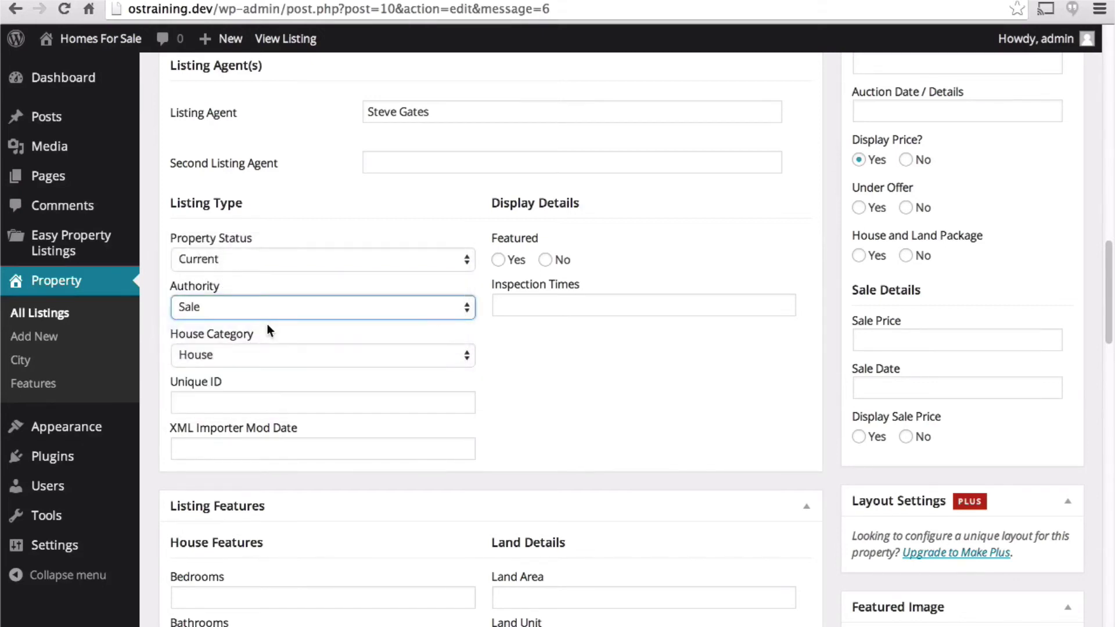
{"action": "left_click", "coordinate": [372, 360]}
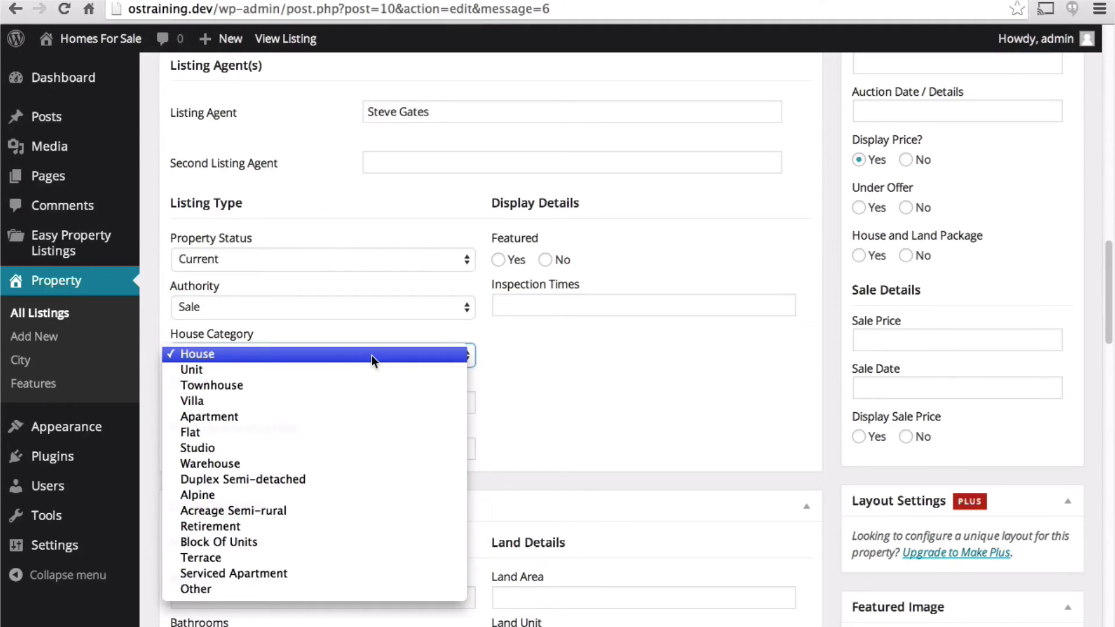
{"action": "left_click", "coordinate": [372, 355]}
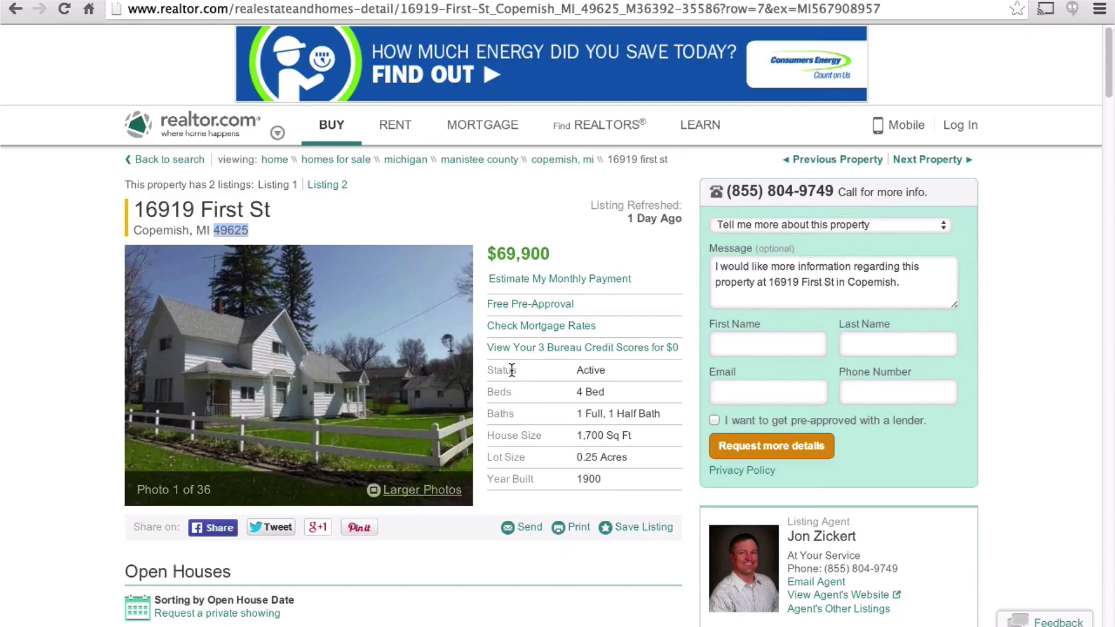
- Copy the MLS ID 1783652 from the realtor.com listing's Additional Details
{"action": "scroll", "coordinate": [512, 370], "scroll_direction": "down", "scroll_amount": 10}
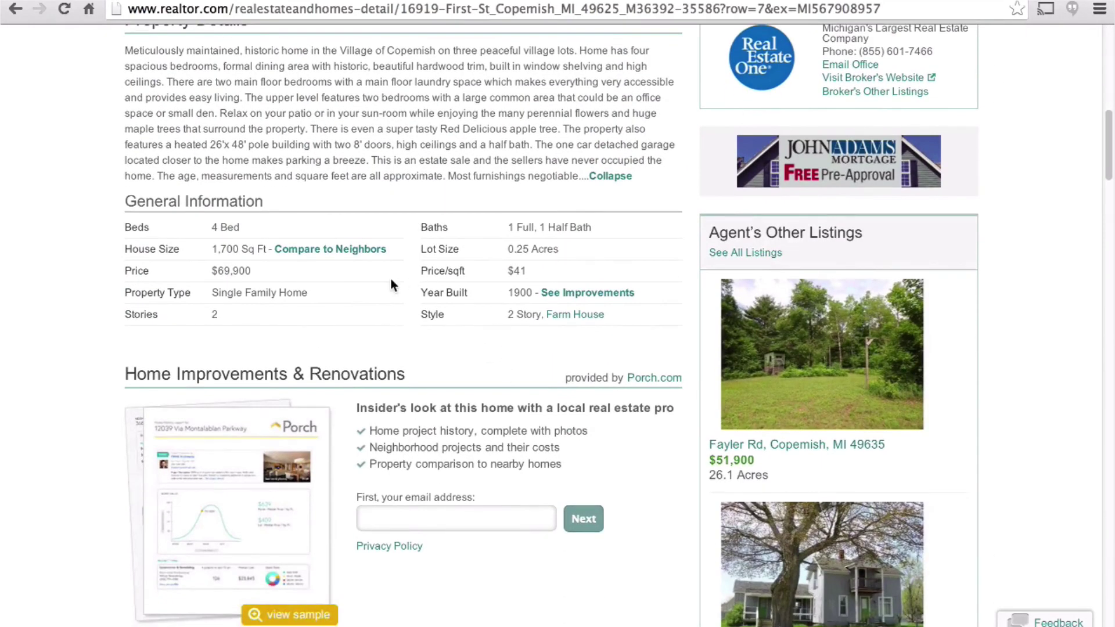
{"action": "scroll", "coordinate": [391, 282], "scroll_direction": "down", "scroll_amount": 4}
{"action": "scroll", "coordinate": [391, 280], "scroll_direction": "down", "scroll_amount": 12}
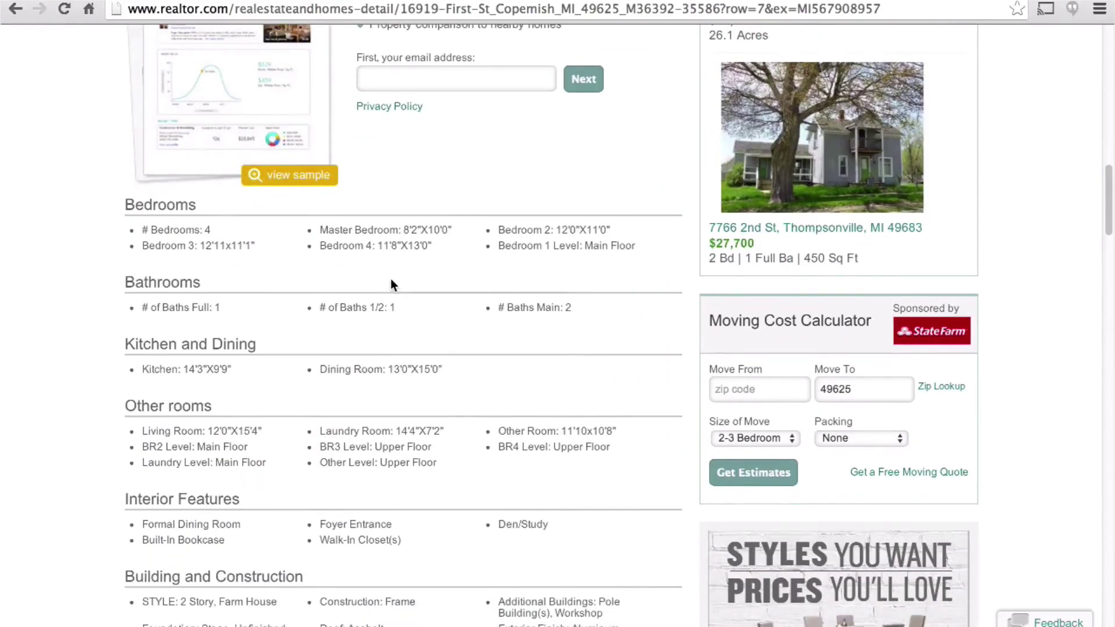
{"action": "scroll", "coordinate": [391, 284], "scroll_direction": "down", "scroll_amount": 15}
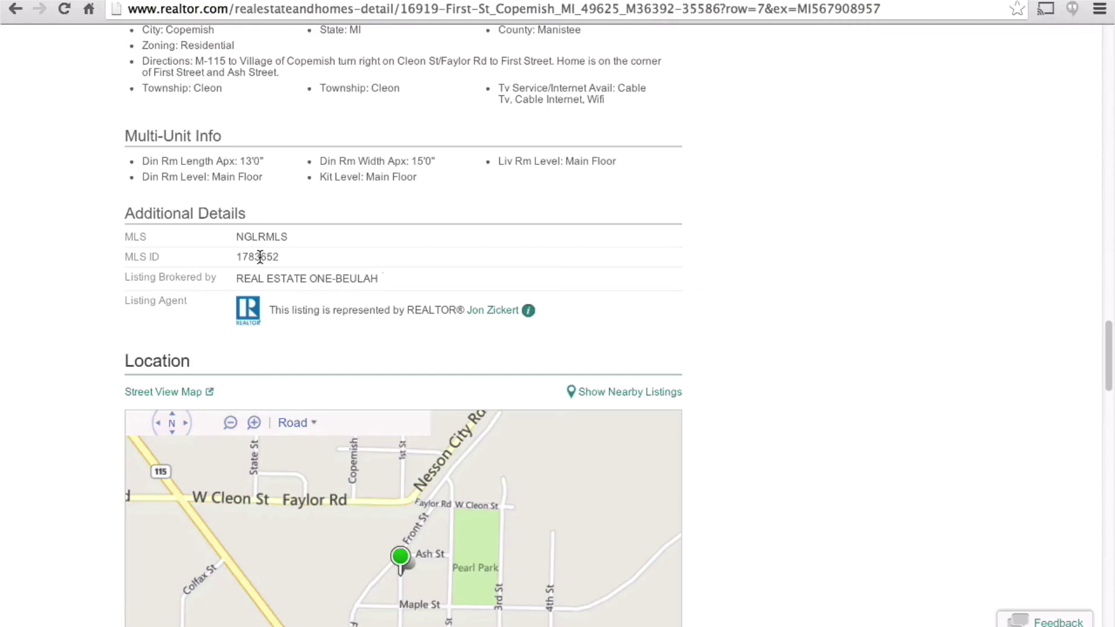
{"action": "double_click", "coordinate": [260, 256]}
{"action": "key", "text": "ctrl+c"}
{"action": "key", "text": "ctrl+Tab"}
- Paste 1783652 into the listing's Unique ID field
{"action": "left_click", "coordinate": [276, 402]}
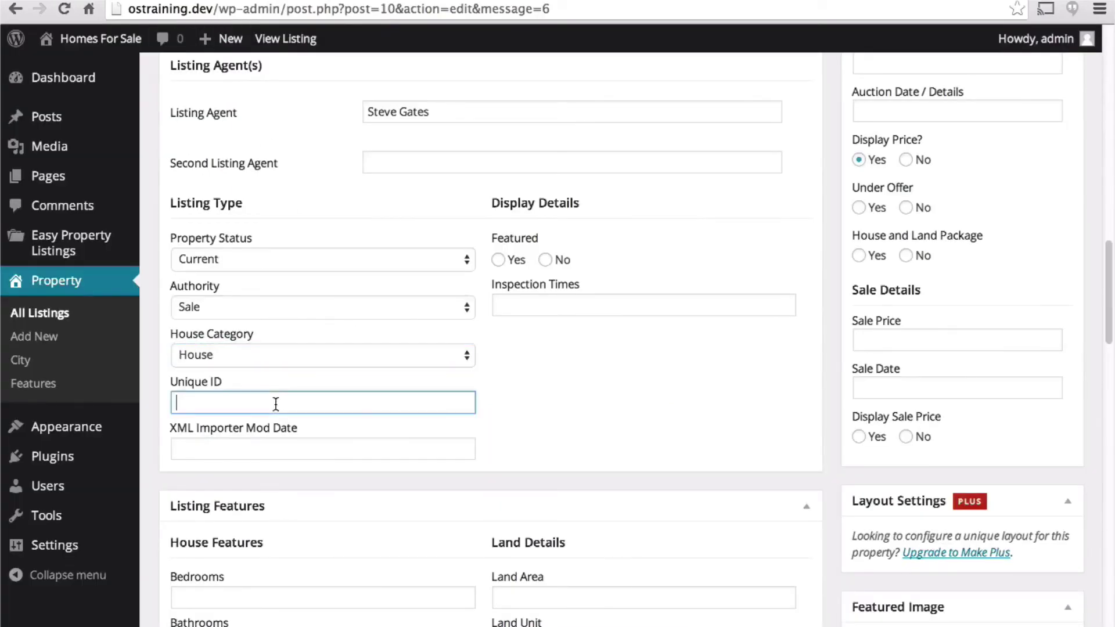
{"action": "key", "text": "ctrl+v"}
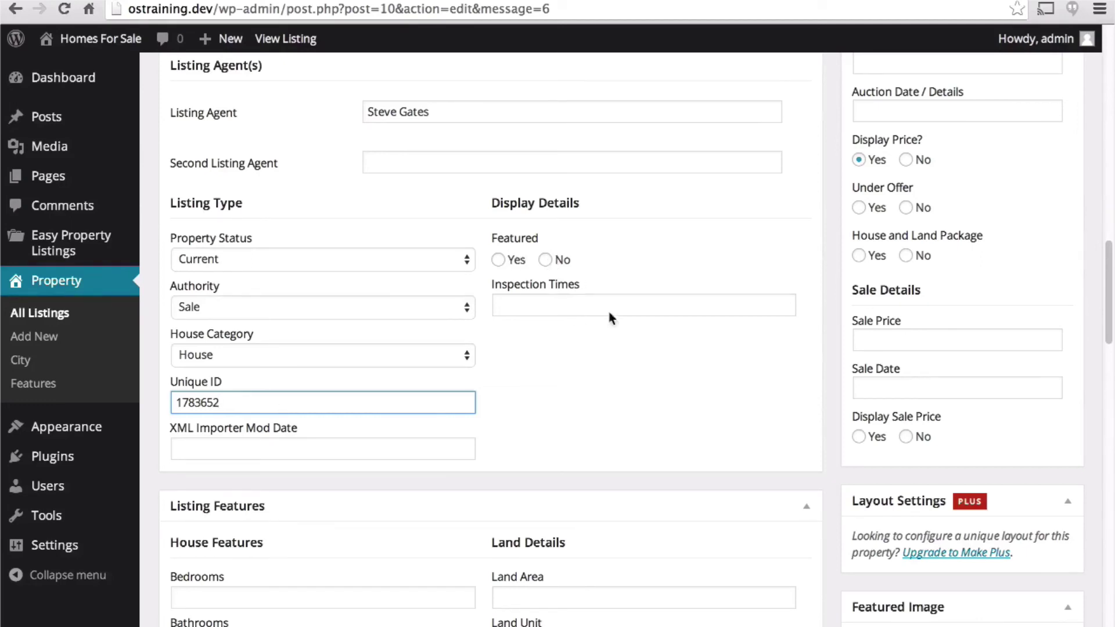
{"action": "left_click", "coordinate": [609, 373]}
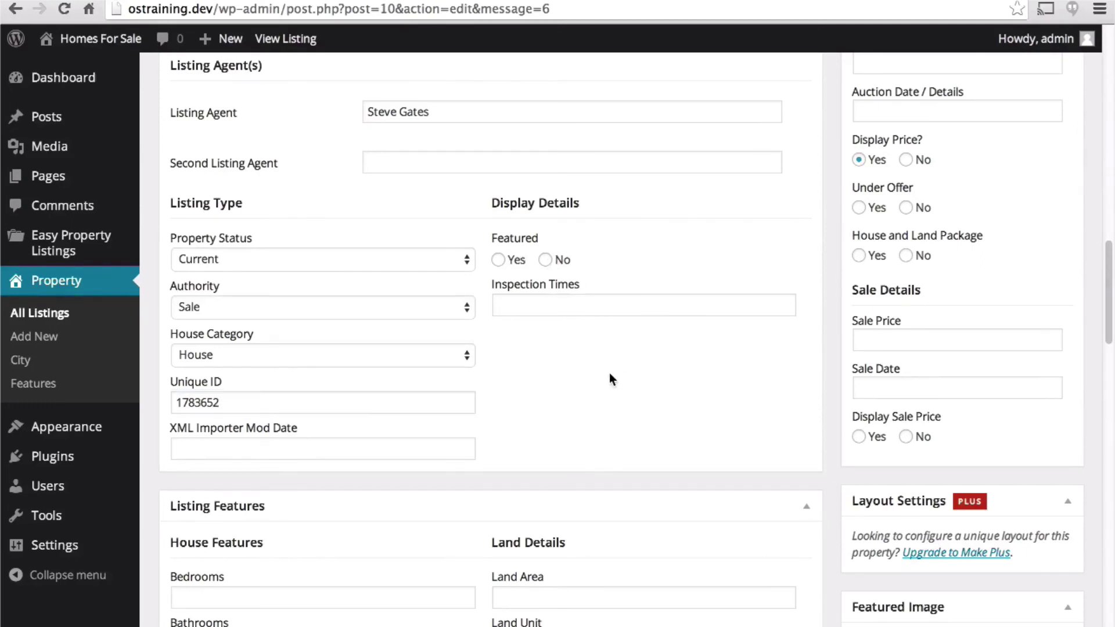
{"action": "scroll", "coordinate": [367, 103], "scroll_direction": "down", "scroll_amount": 6}
{"action": "scroll", "coordinate": [367, 103], "scroll_direction": "up", "scroll_amount": 15}
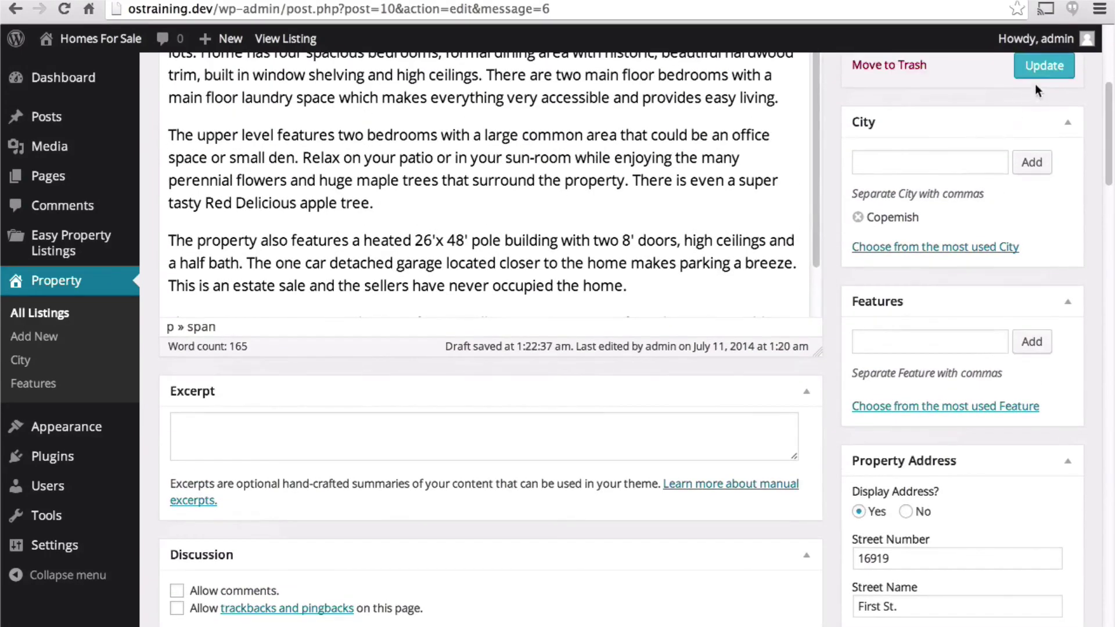
- Update the listing, then check the saved Listing Details fields
{"action": "left_click", "coordinate": [1041, 68]}
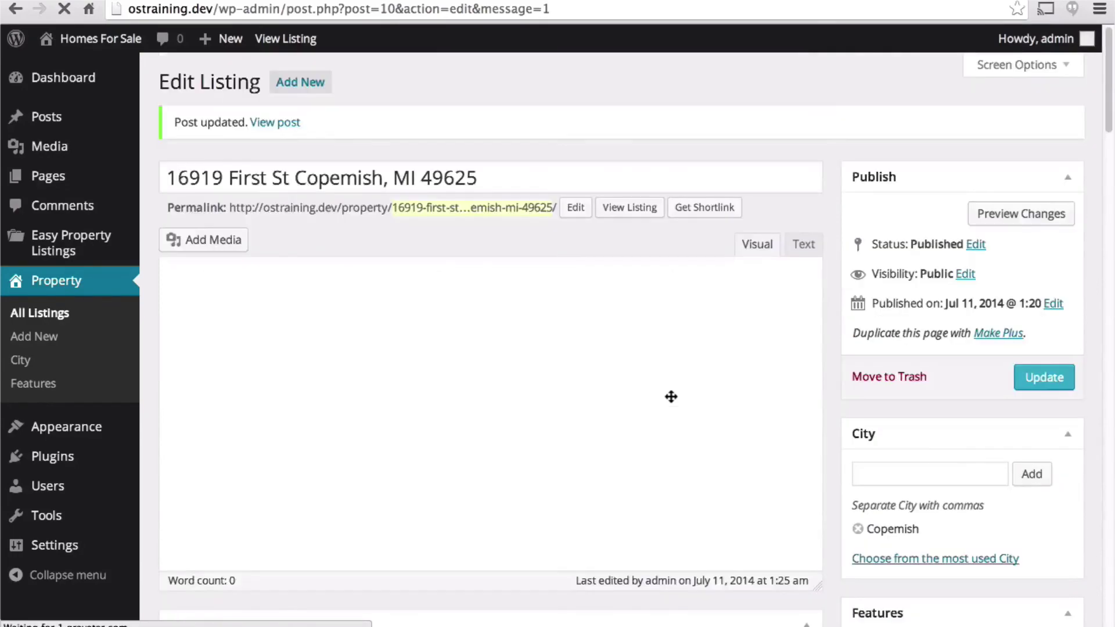
{"action": "scroll", "coordinate": [671, 397], "scroll_direction": "down", "scroll_amount": 20}
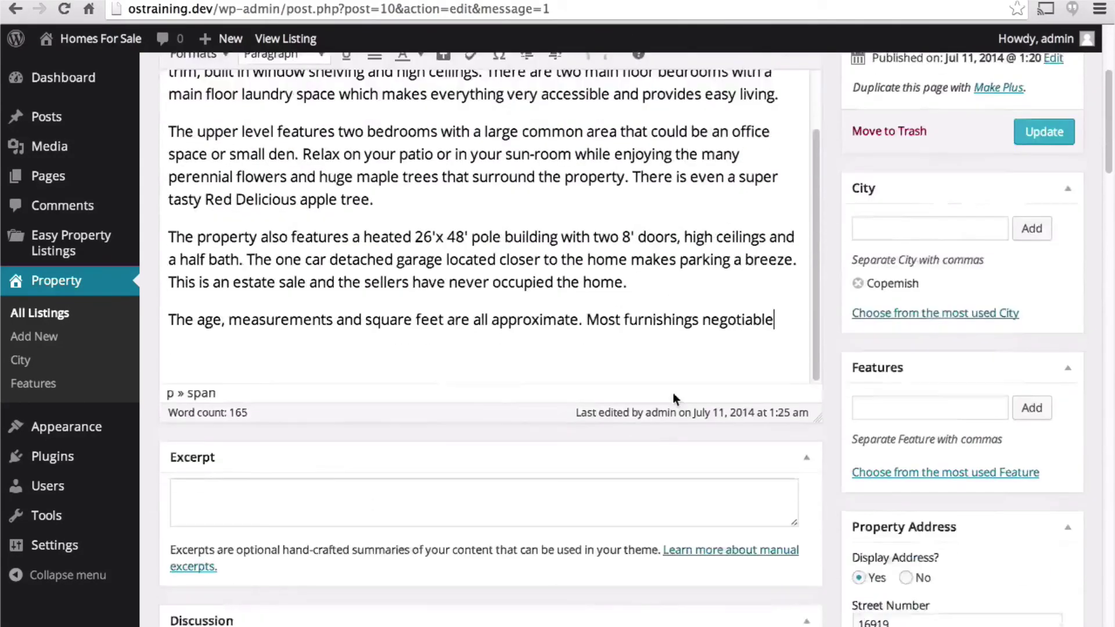
{"action": "scroll", "coordinate": [670, 397], "scroll_direction": "down", "scroll_amount": 10}
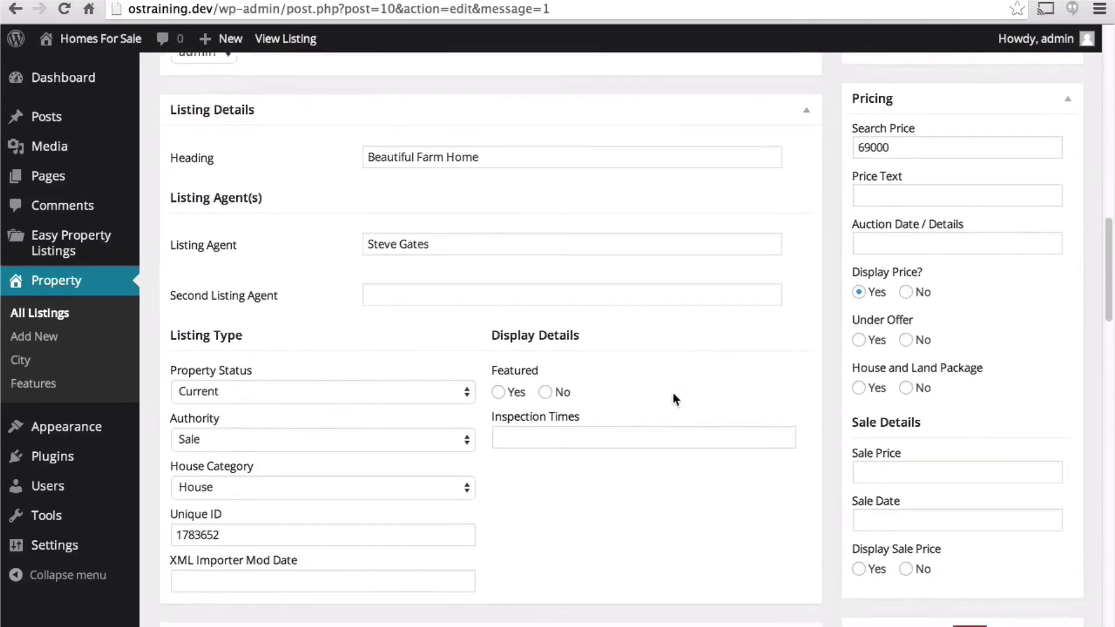